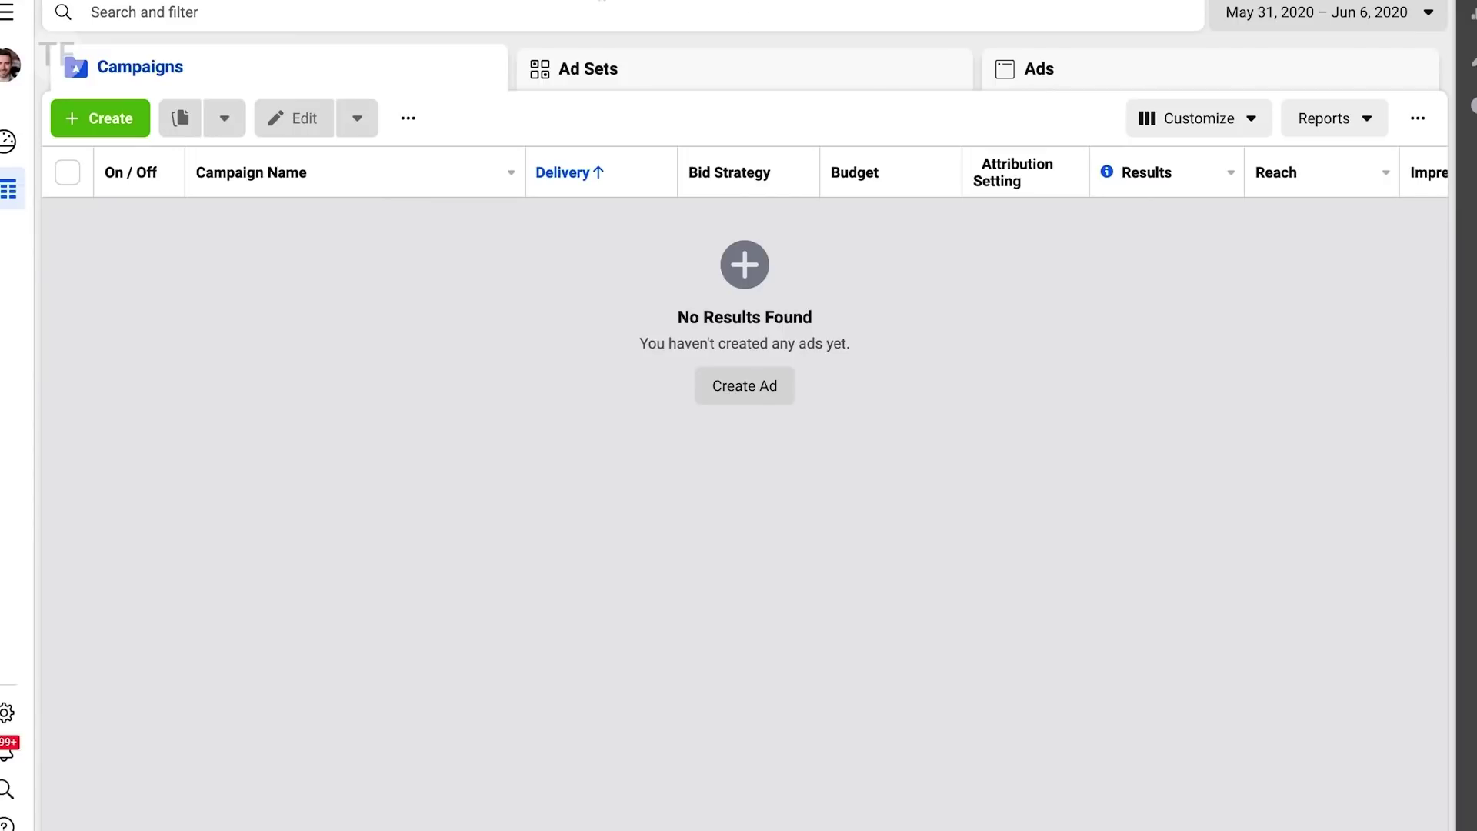
Open the Create New Campaign dialog from the Campaigns tab with + Create
{"action": "left_click", "coordinate": [102, 123]}
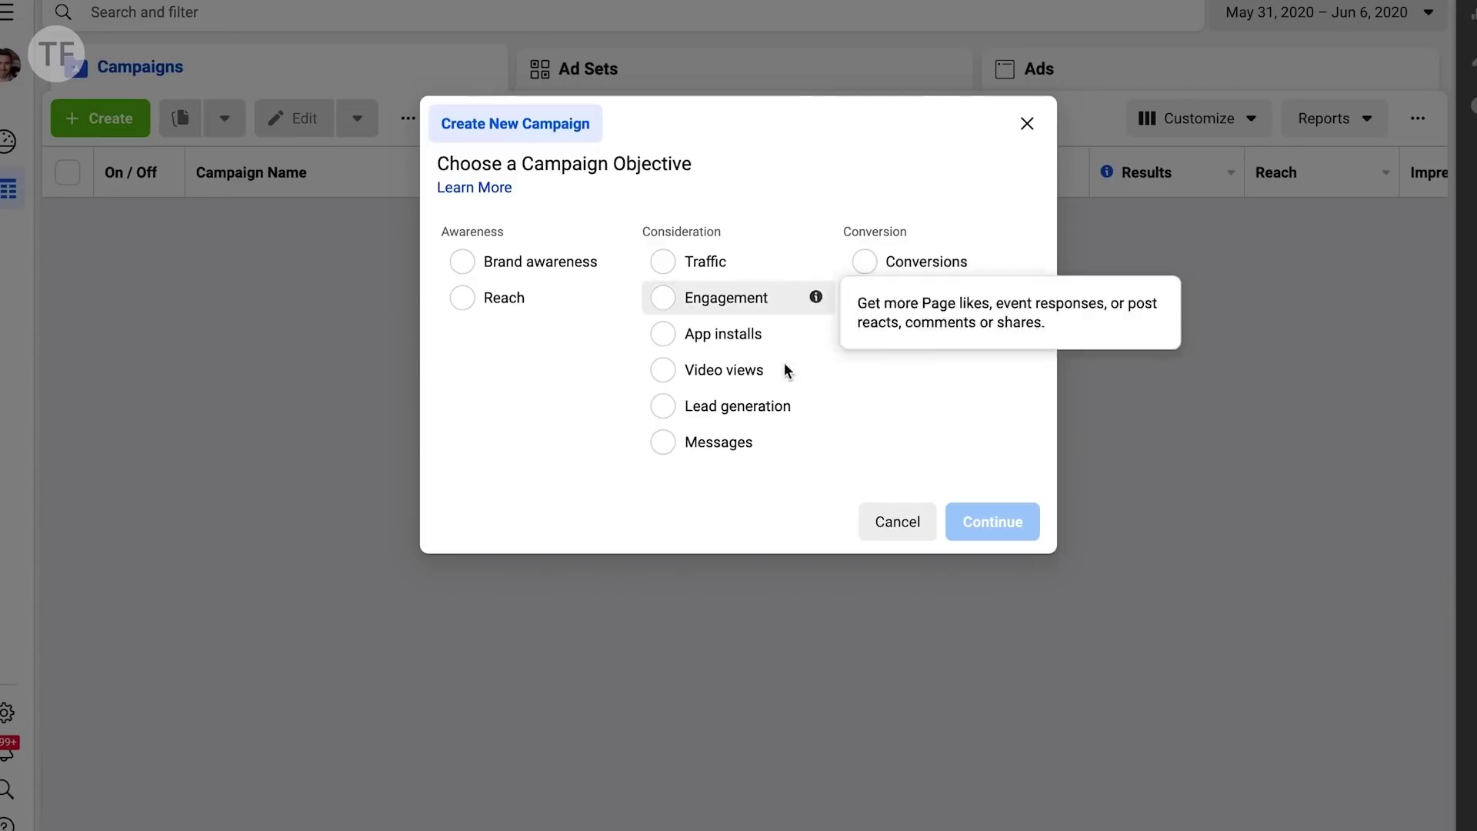
Create the campaign with Video views, under Consideration, as its objective
{"action": "left_click", "coordinate": [744, 382]}
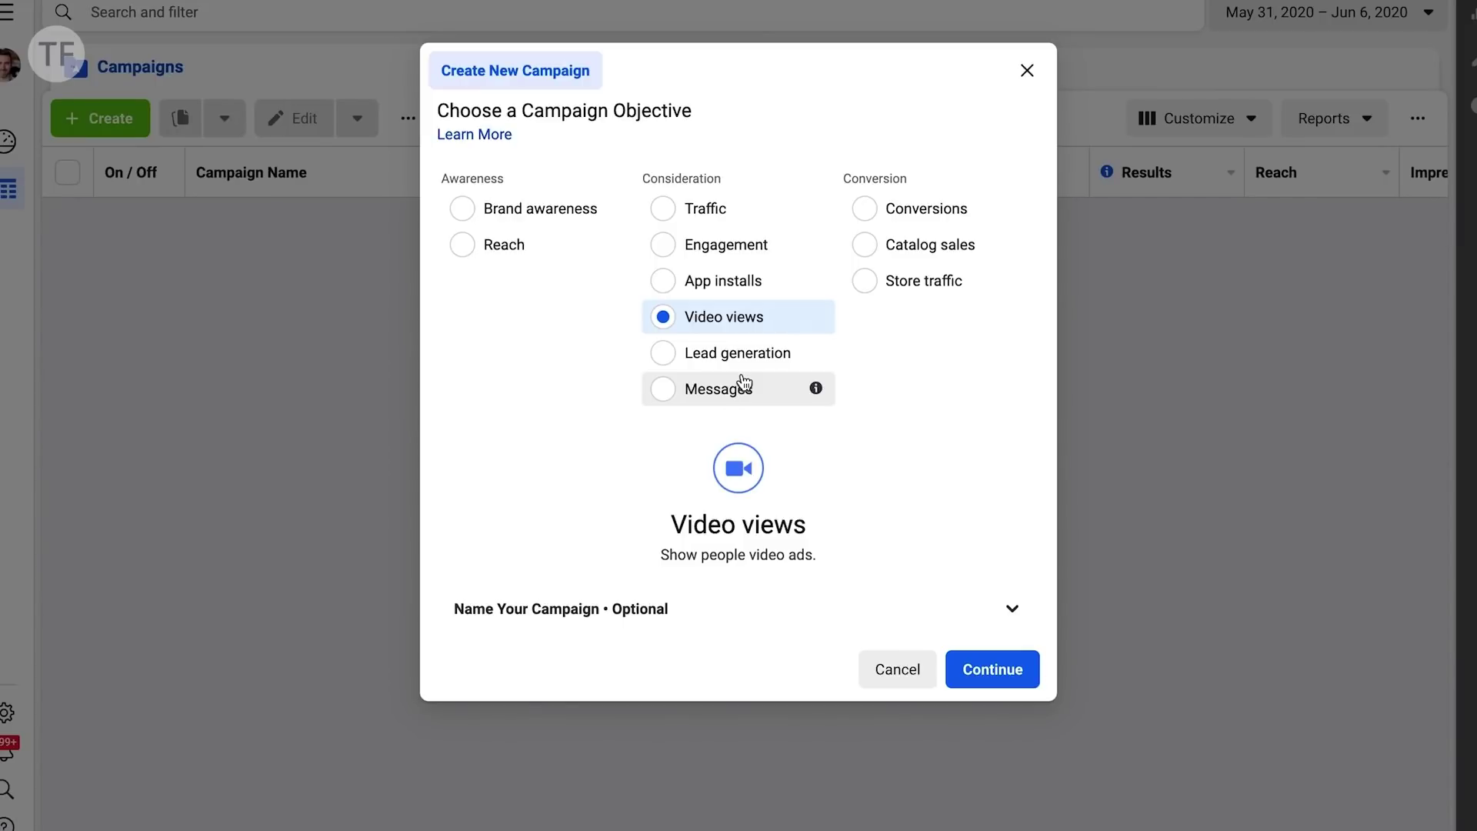
{"action": "left_click", "coordinate": [1009, 672]}
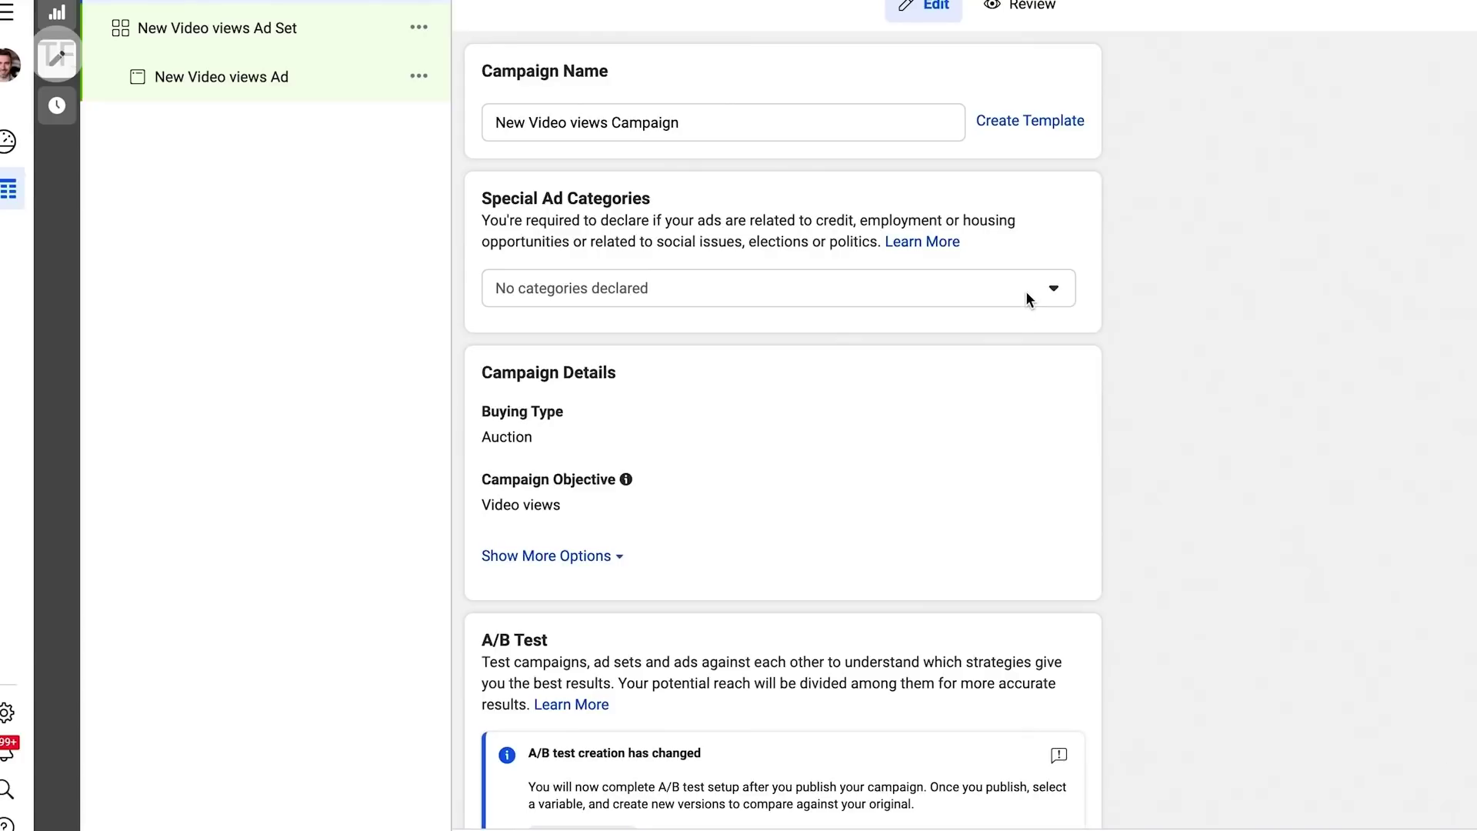
Set the campaign's special ad category to Housing and move on to the ad set
{"action": "left_click", "coordinate": [1027, 294]}
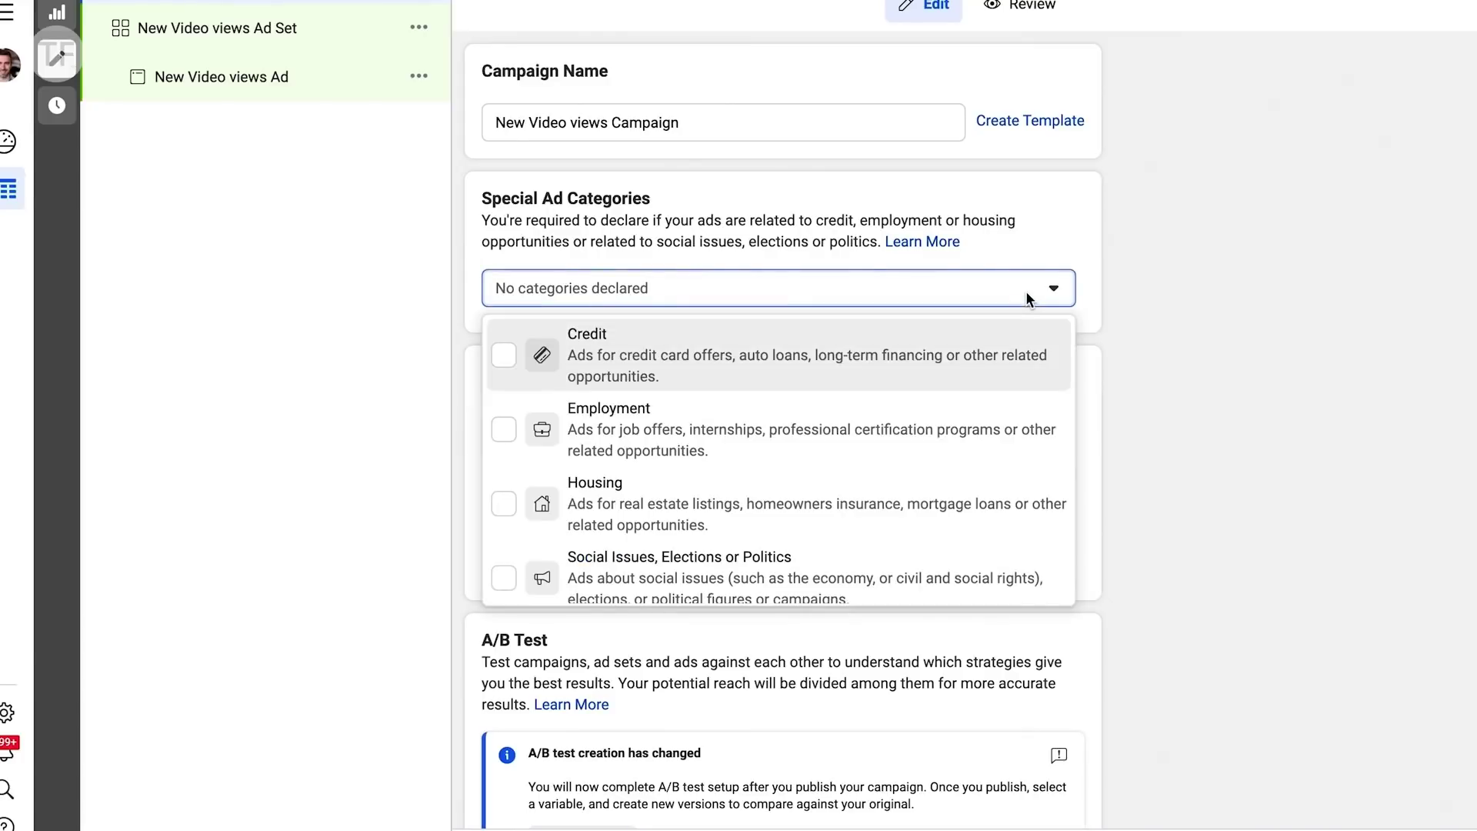
{"action": "left_click", "coordinate": [508, 505]}
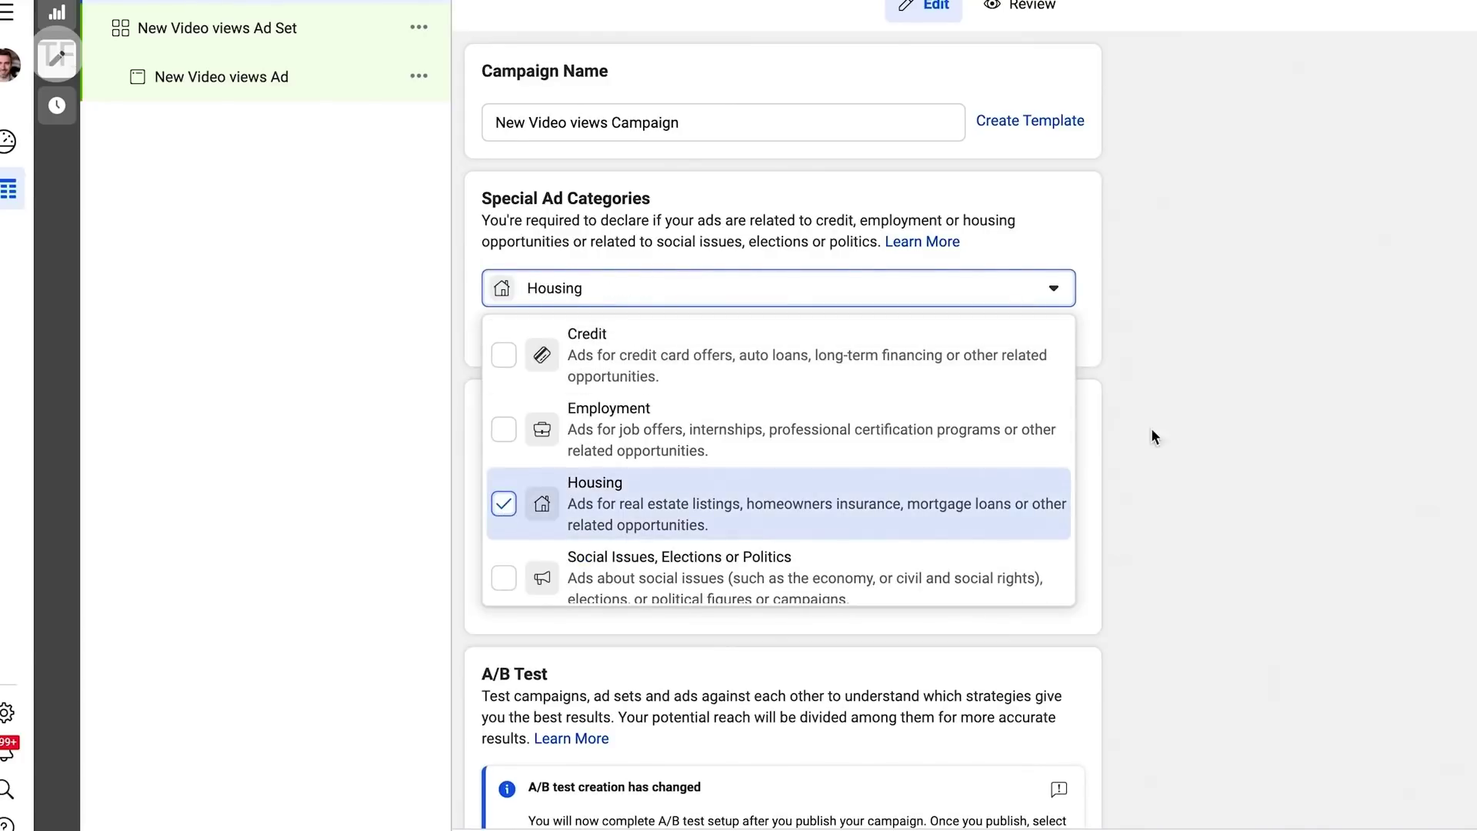
{"action": "left_click", "coordinate": [1231, 467]}
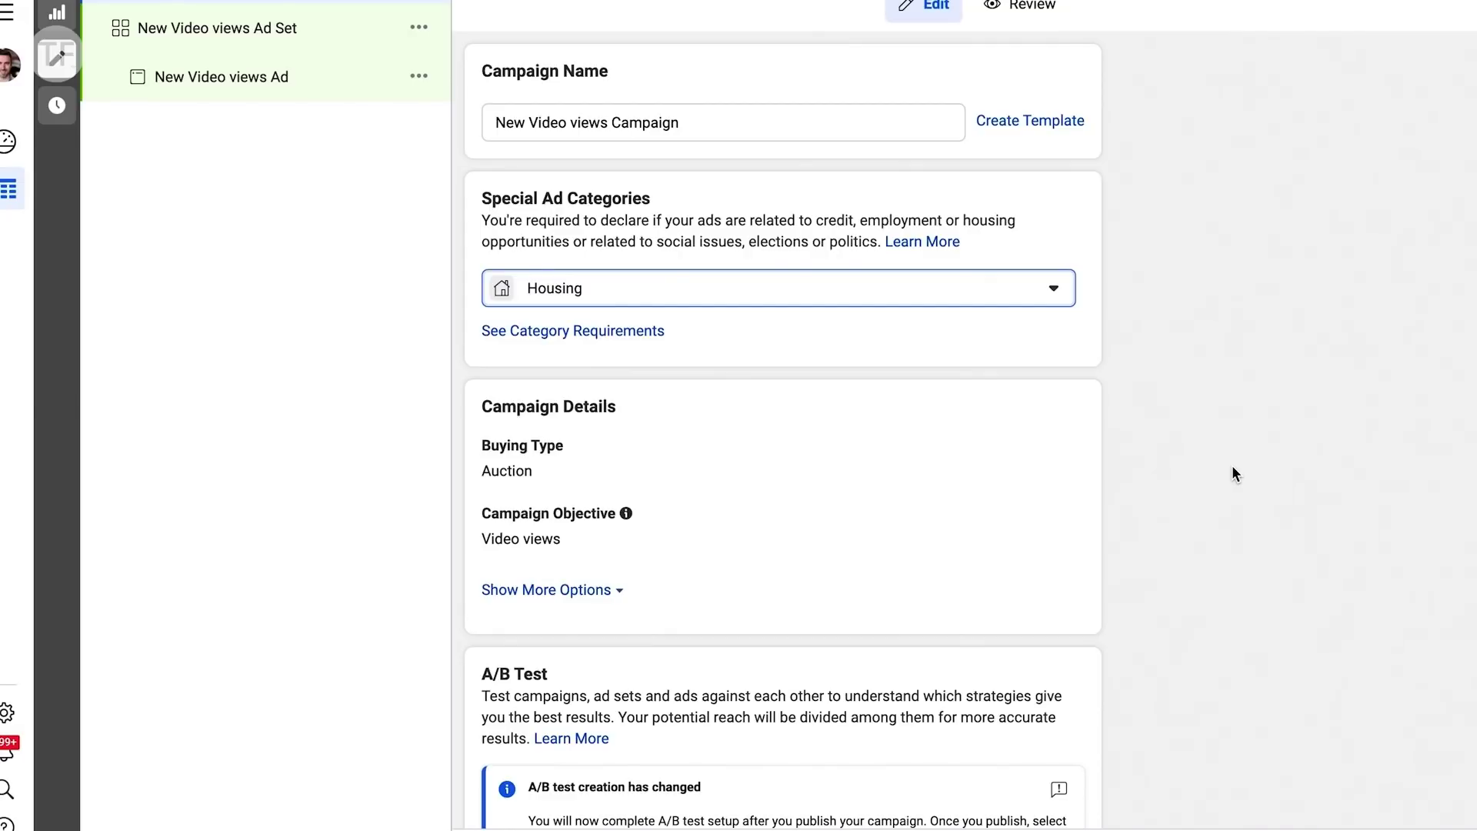
{"action": "scroll", "coordinate": [1232, 467], "scroll_direction": "down", "scroll_amount": 4}
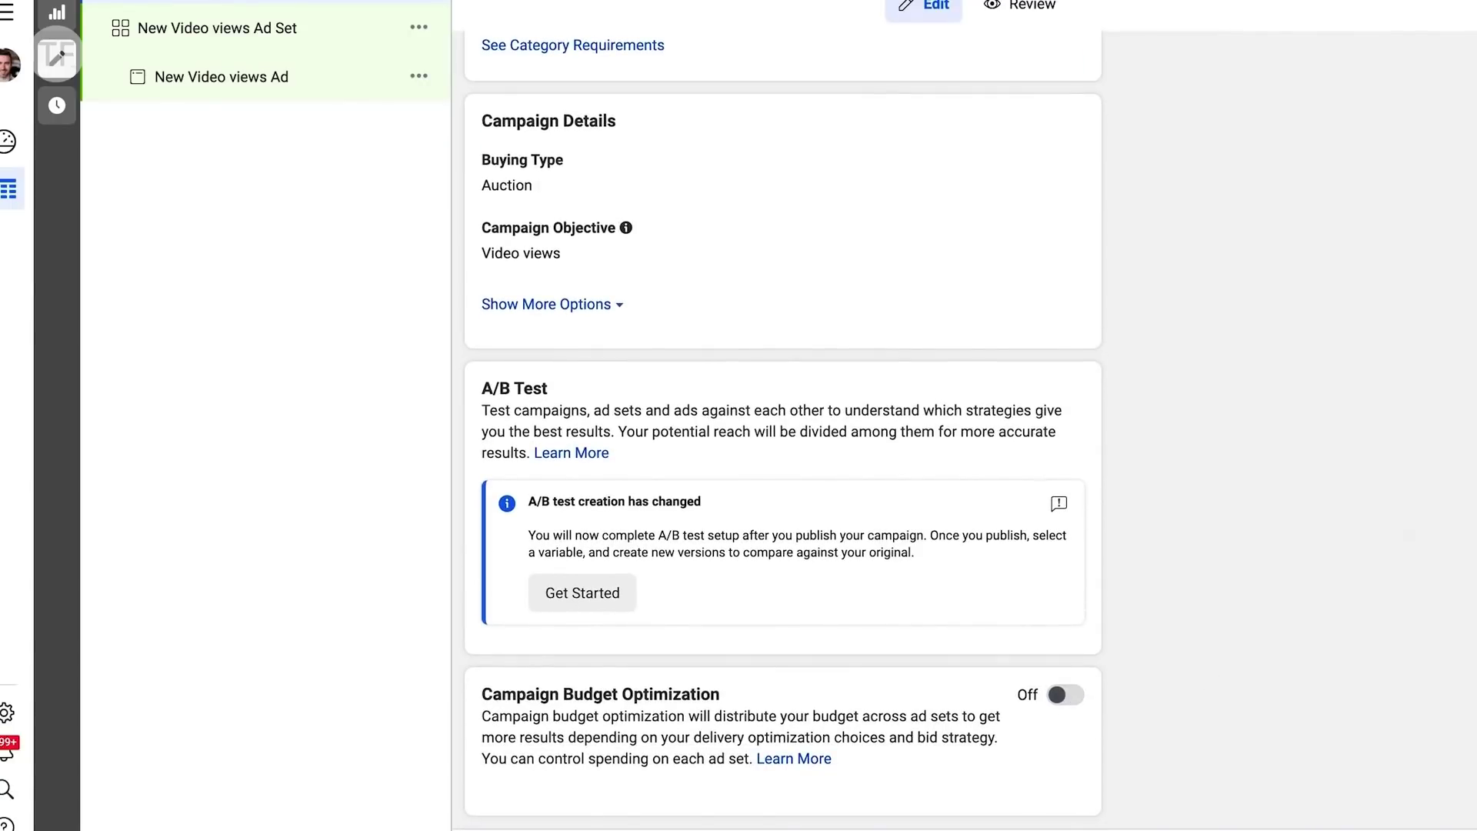
{"action": "left_click", "coordinate": [277, 23]}
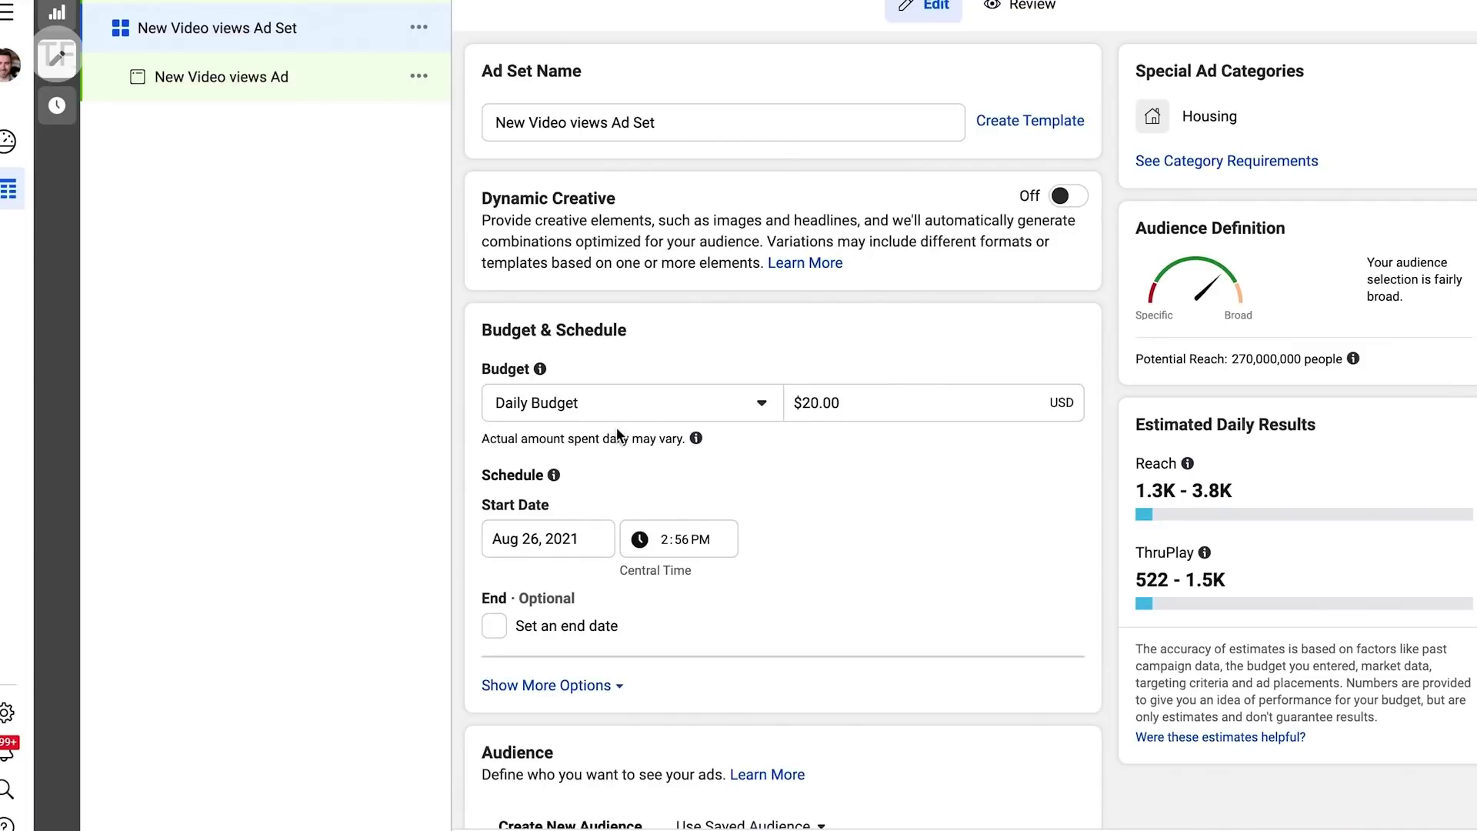
{"action": "left_click", "coordinate": [582, 402]}
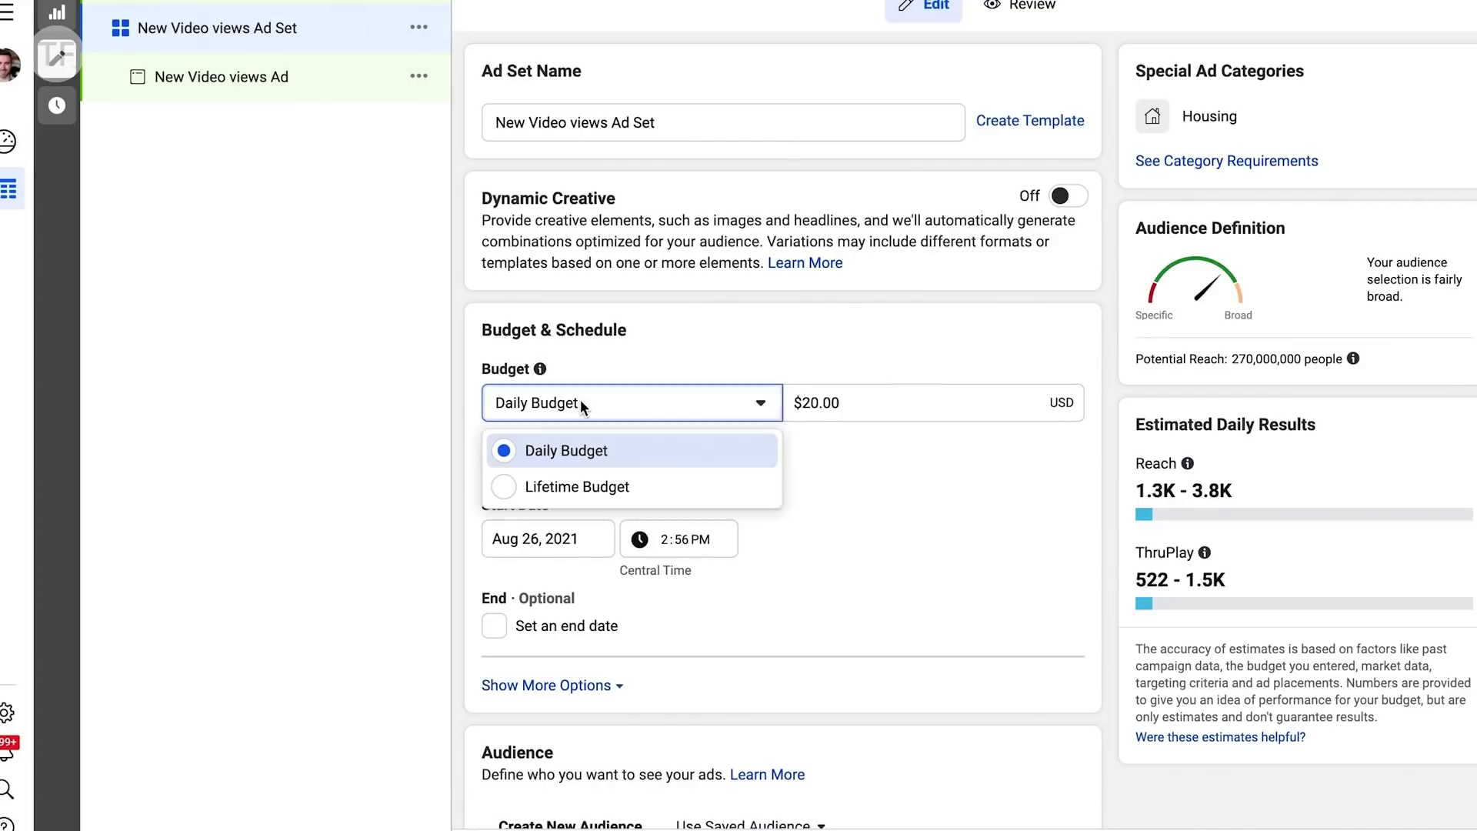
{"action": "left_click", "coordinate": [829, 370]}
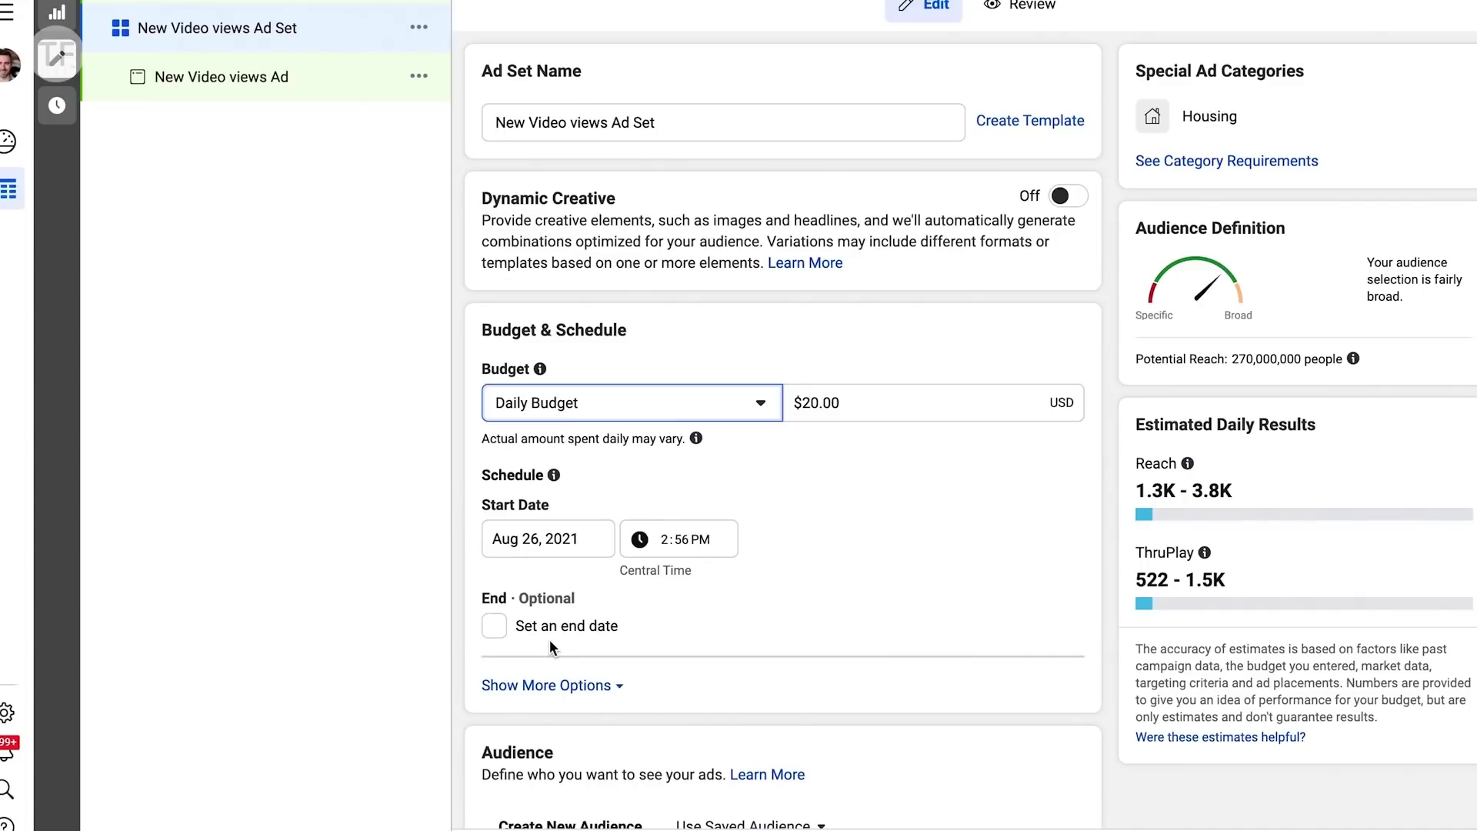
{"action": "scroll", "coordinate": [549, 639], "scroll_direction": "down", "scroll_amount": 7}
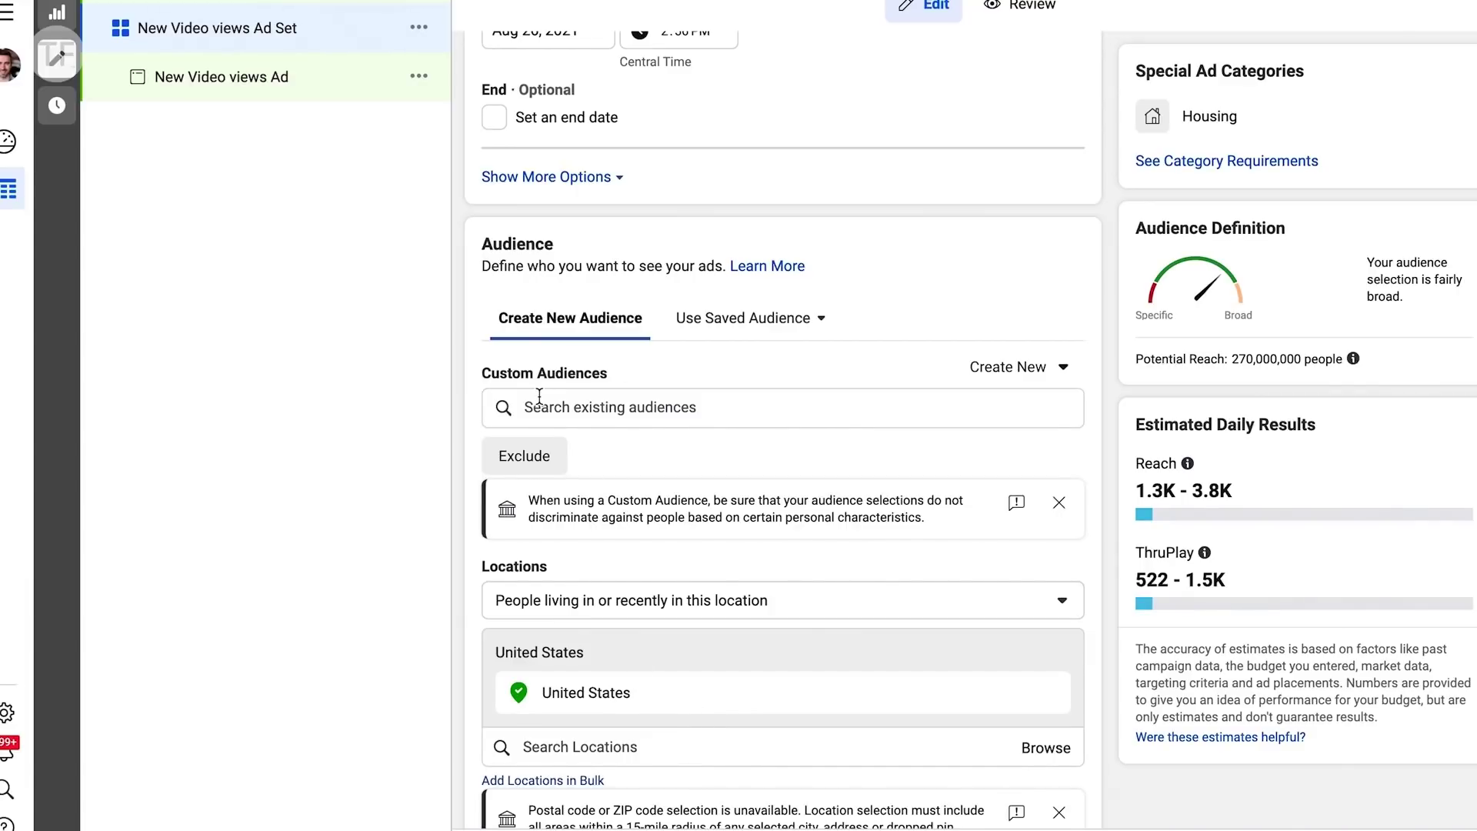
Replace United States with Nashville, DMA® as the ad set's target location
{"action": "scroll", "coordinate": [995, 643], "scroll_direction": "down", "scroll_amount": 2}
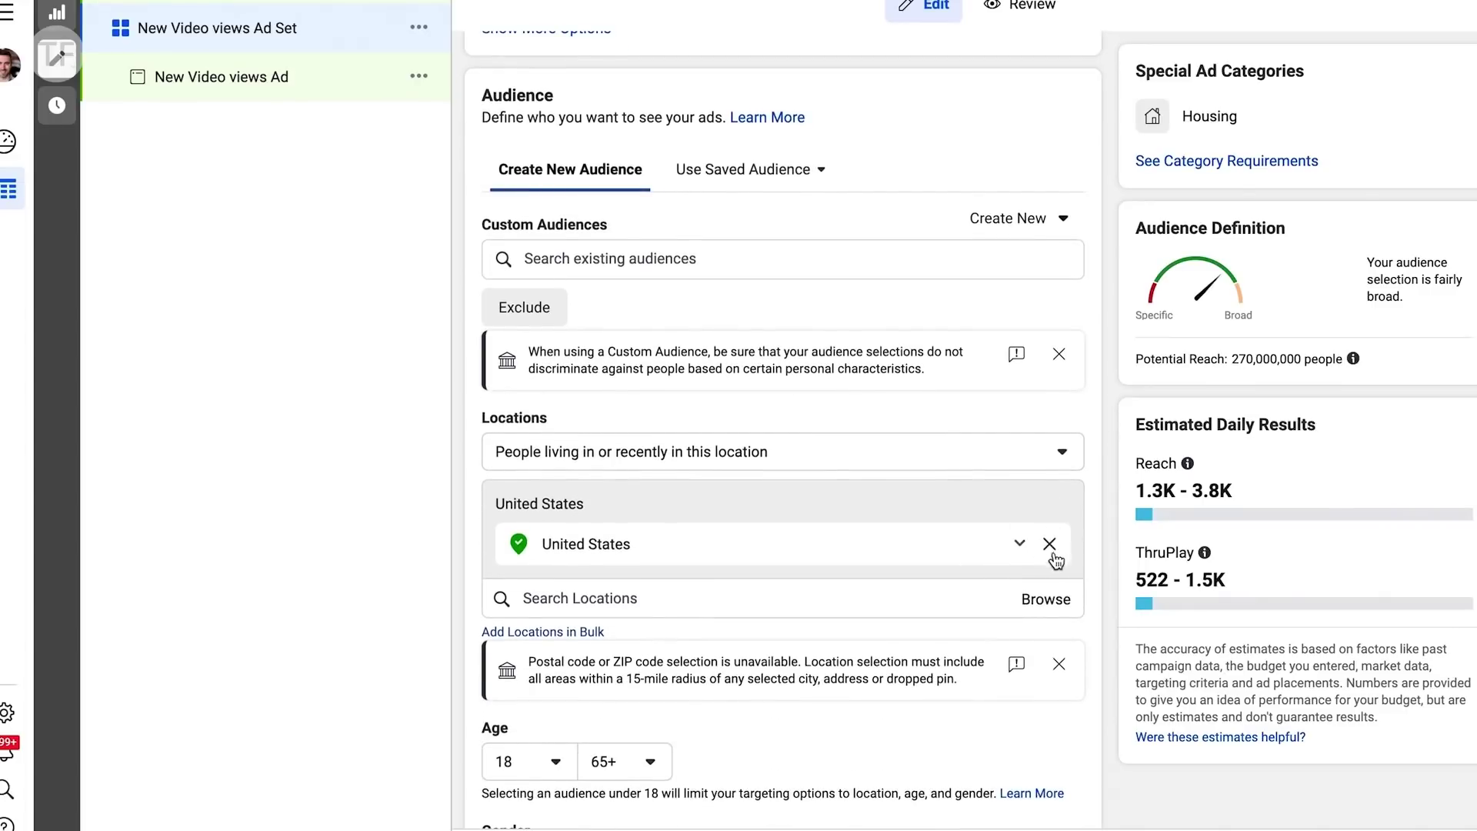
{"action": "left_click", "coordinate": [1049, 544]}
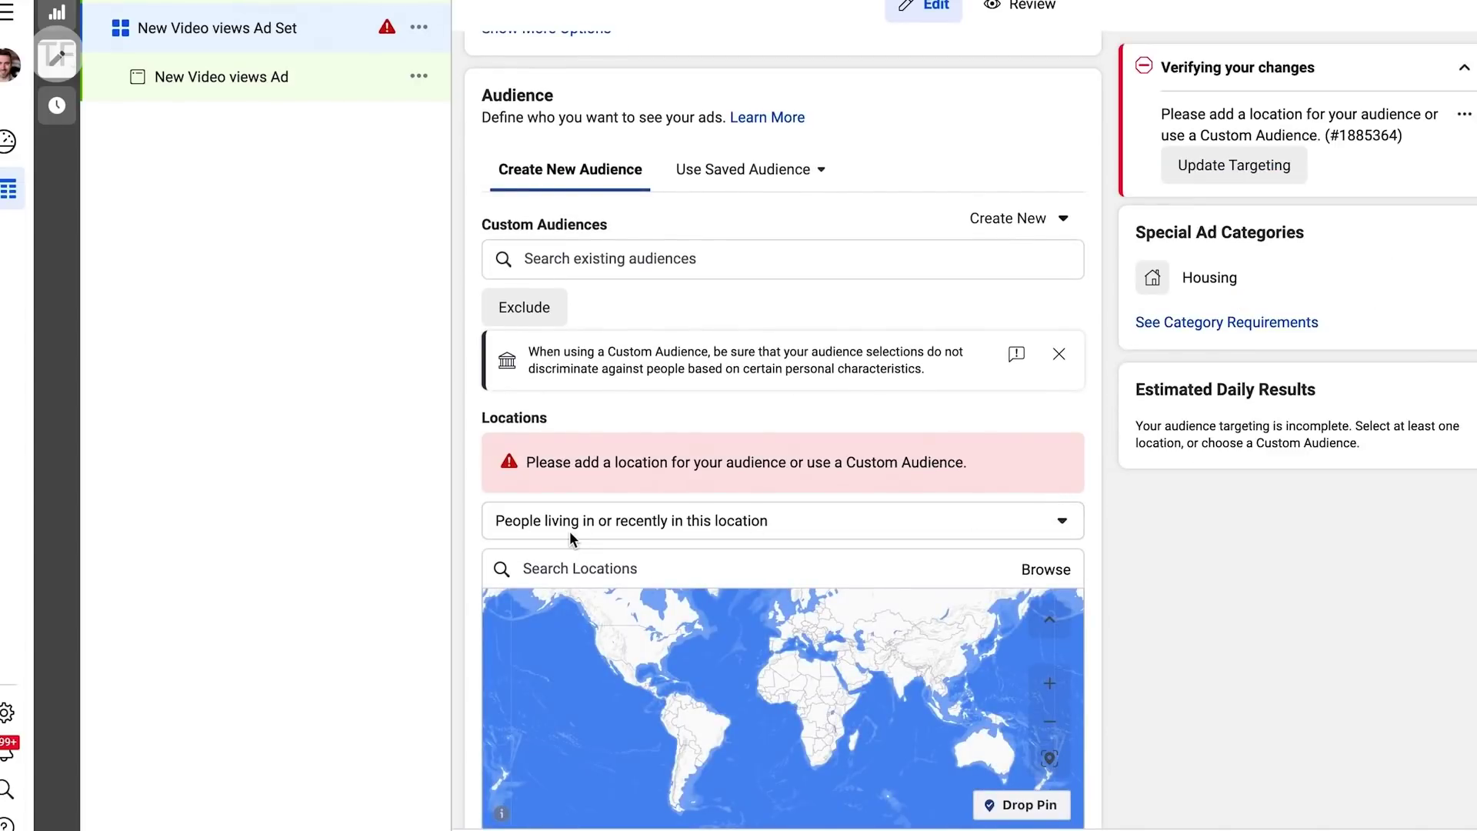
{"action": "left_click", "coordinate": [581, 561]}
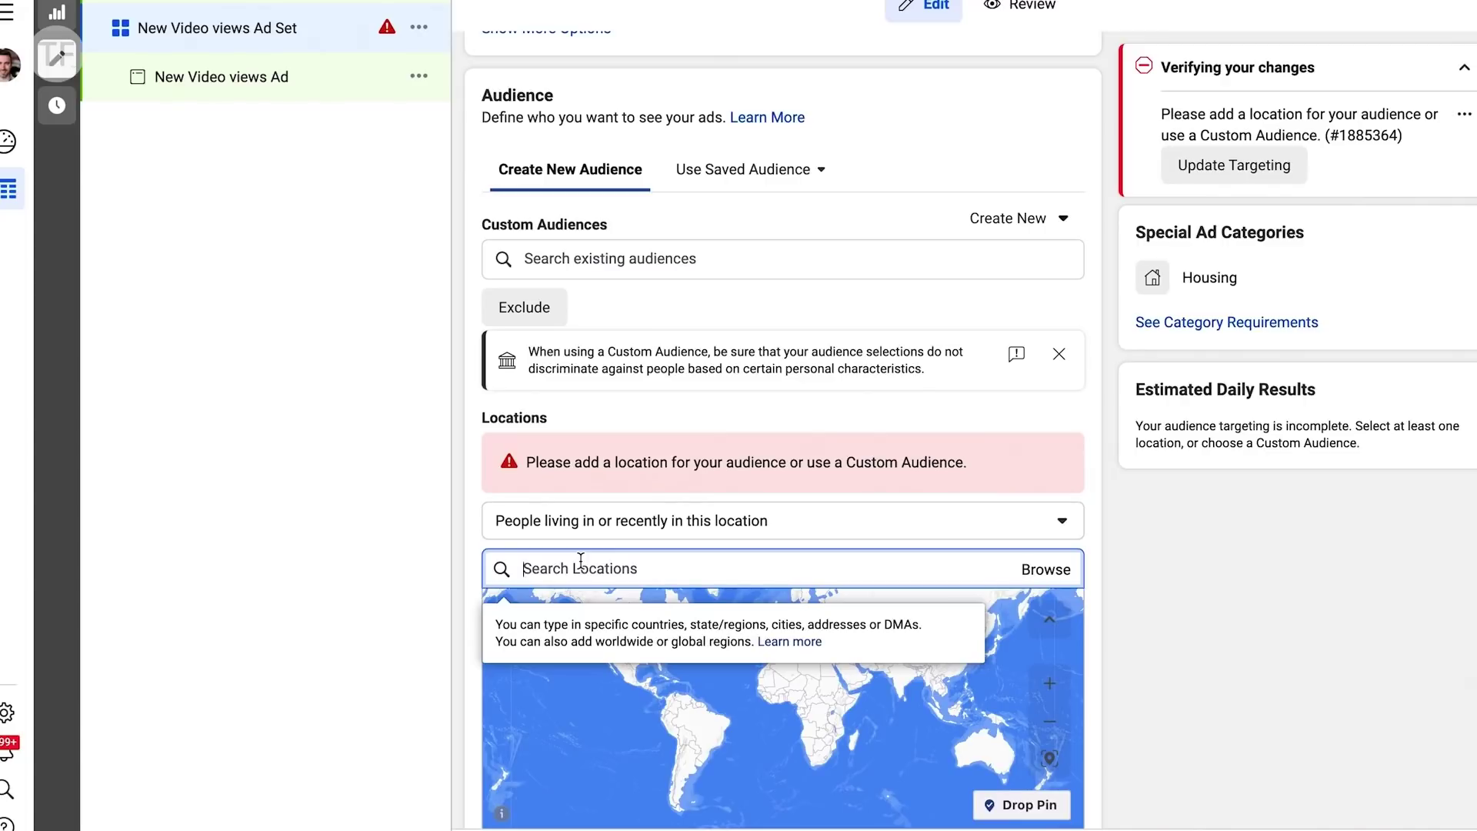
{"action": "type", "text": "Nashville"}
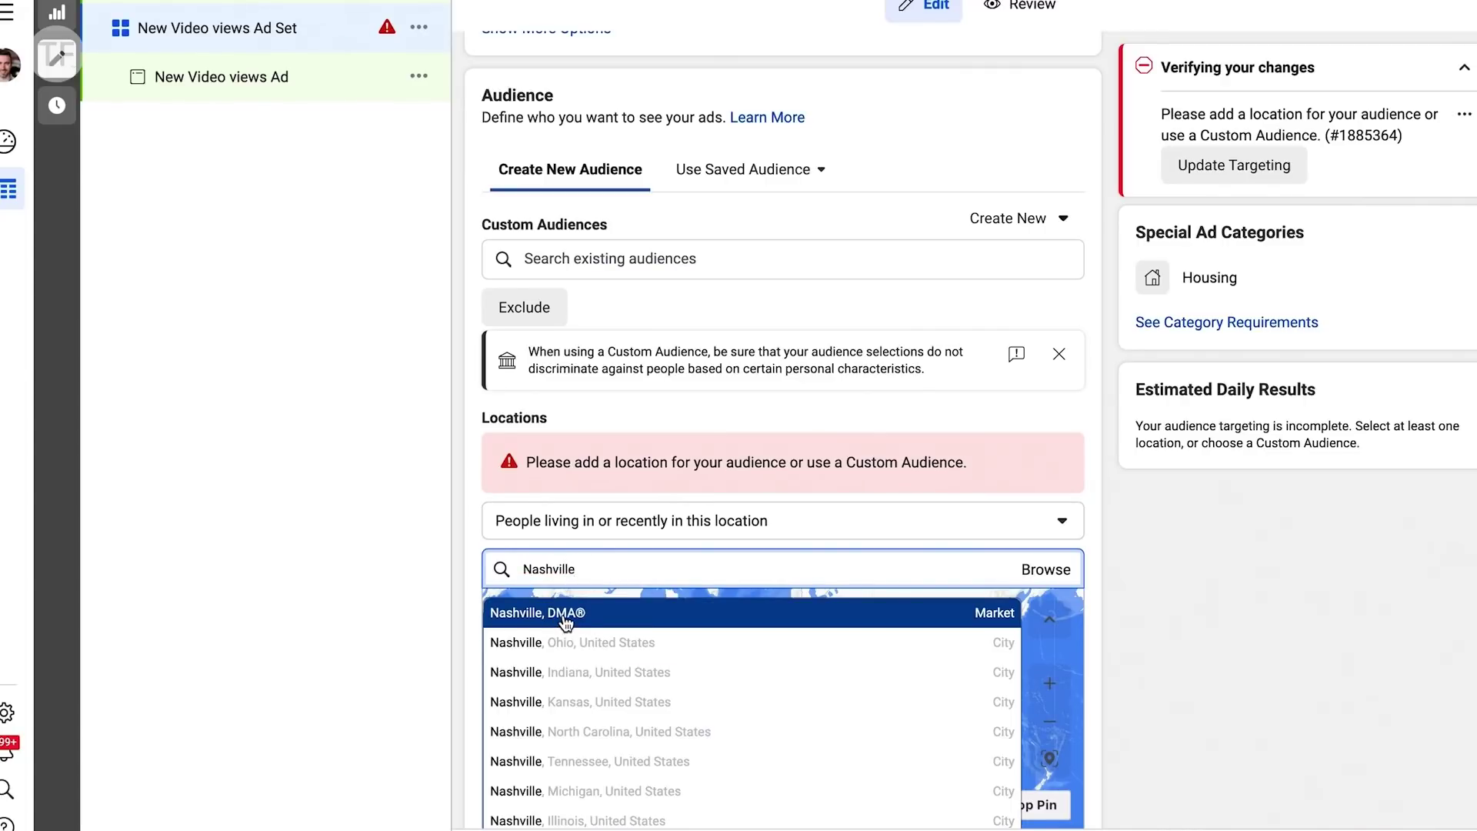
{"action": "left_click", "coordinate": [568, 617]}
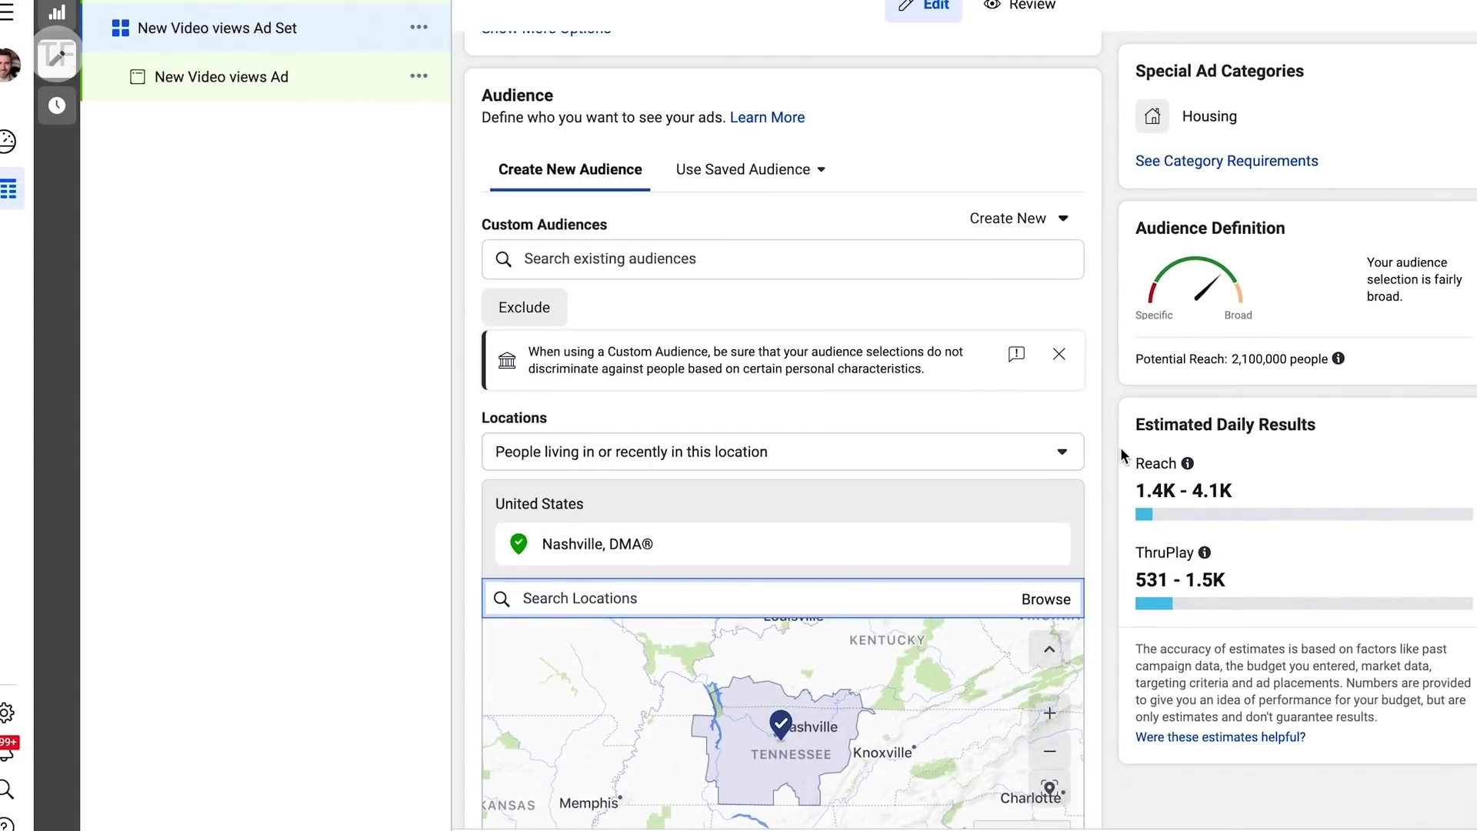
Highlight the Daily estimates heading and the Placements heading for emphasis
{"action": "scroll", "coordinate": [1123, 561], "scroll_direction": "down", "scroll_amount": 3}
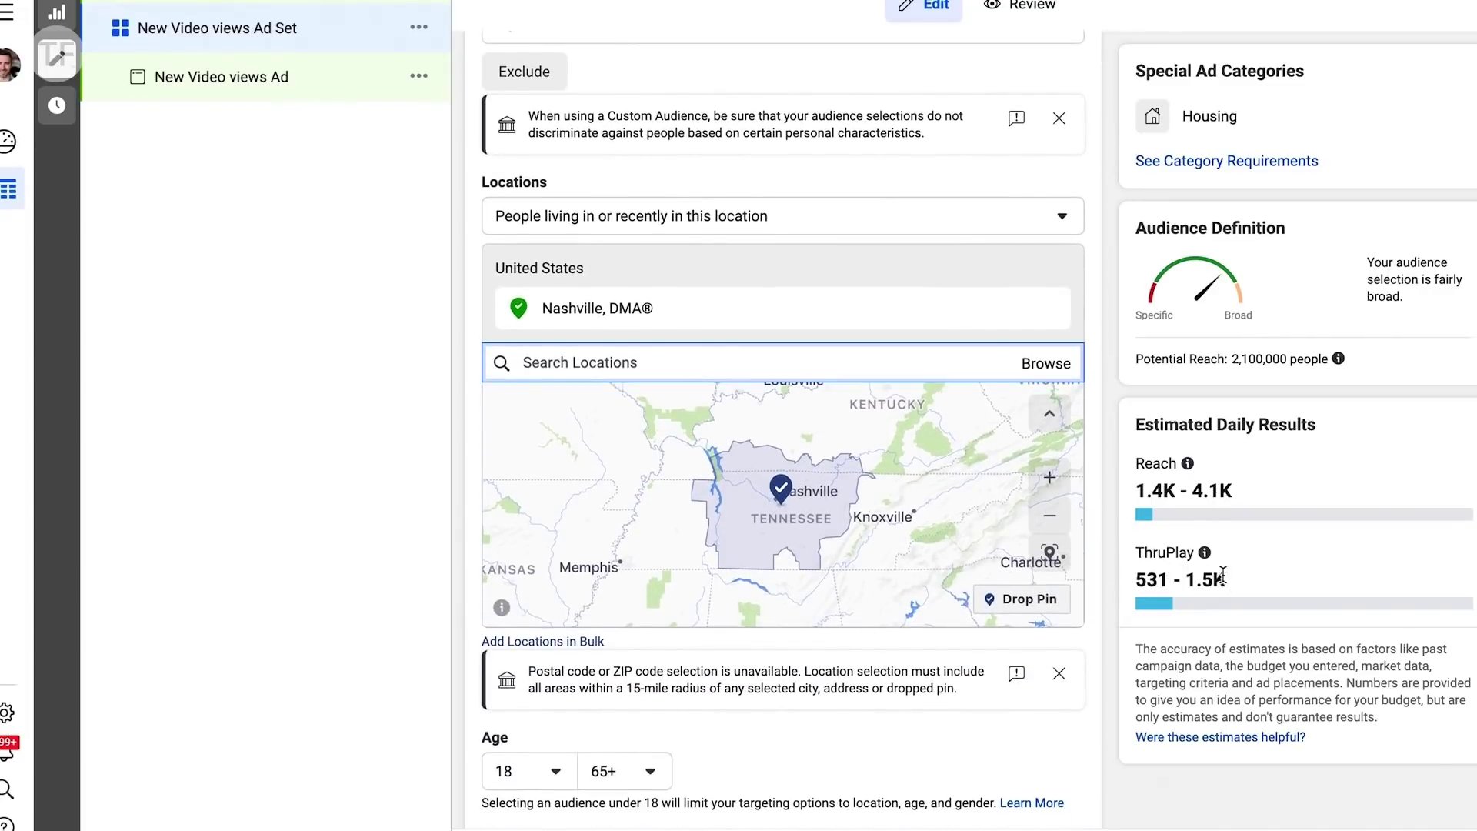
{"action": "mouse_move", "coordinate": [1171, 443]}
{"action": "double_click", "coordinate": [1241, 426]}
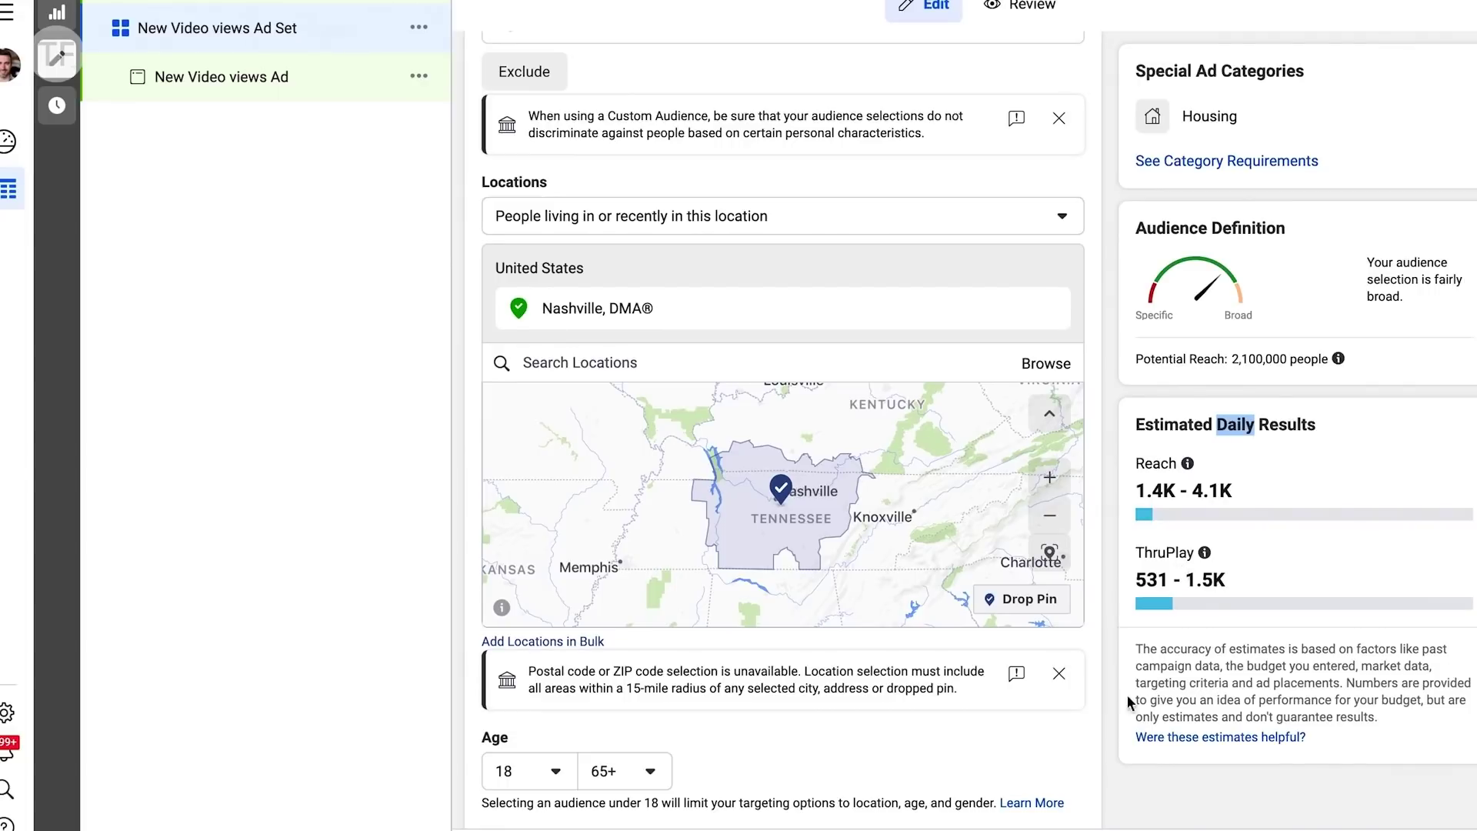
{"action": "scroll", "coordinate": [1126, 737], "scroll_direction": "down", "scroll_amount": 4}
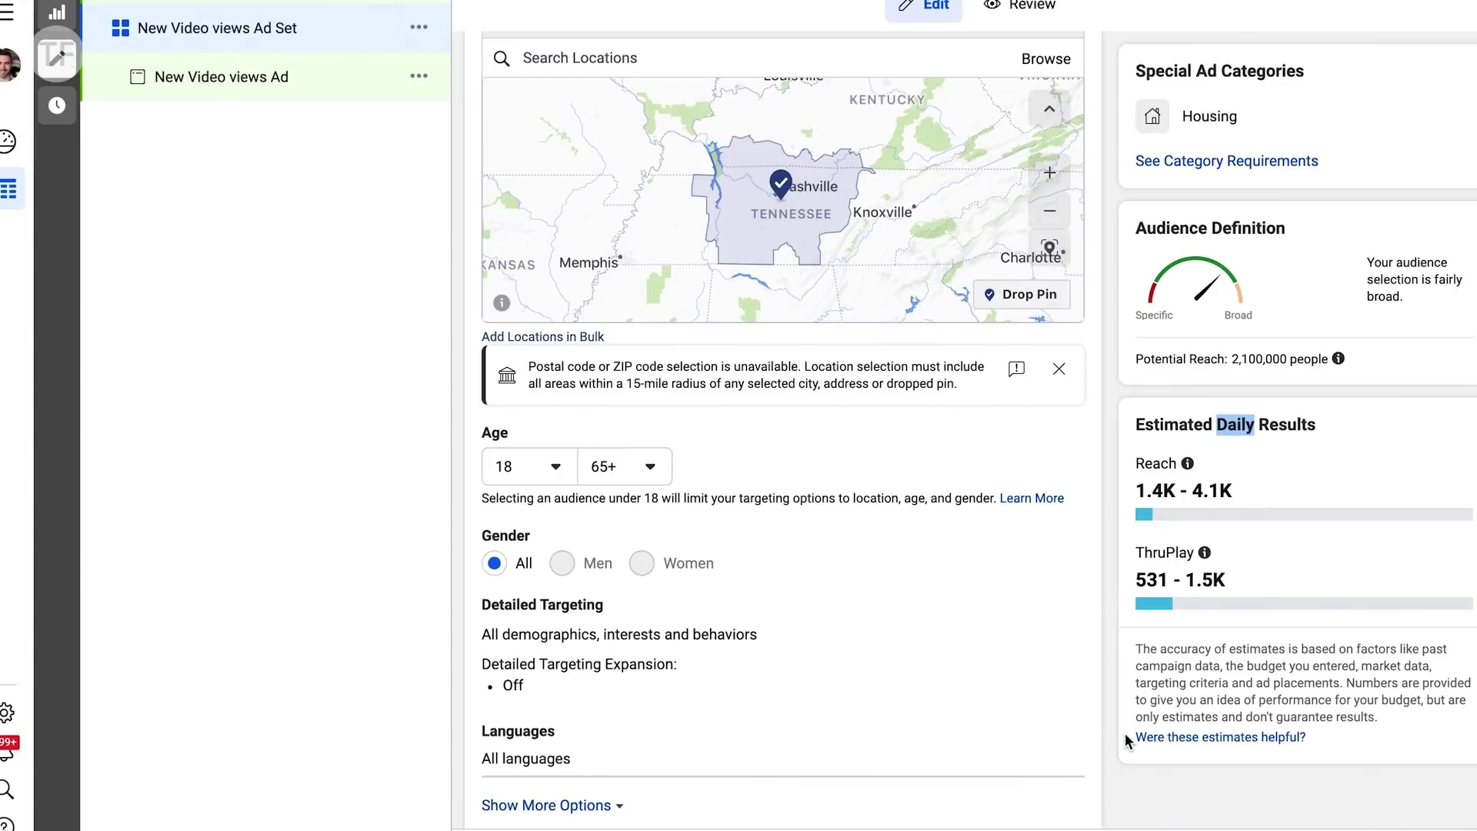
{"action": "mouse_move", "coordinate": [1054, 625]}
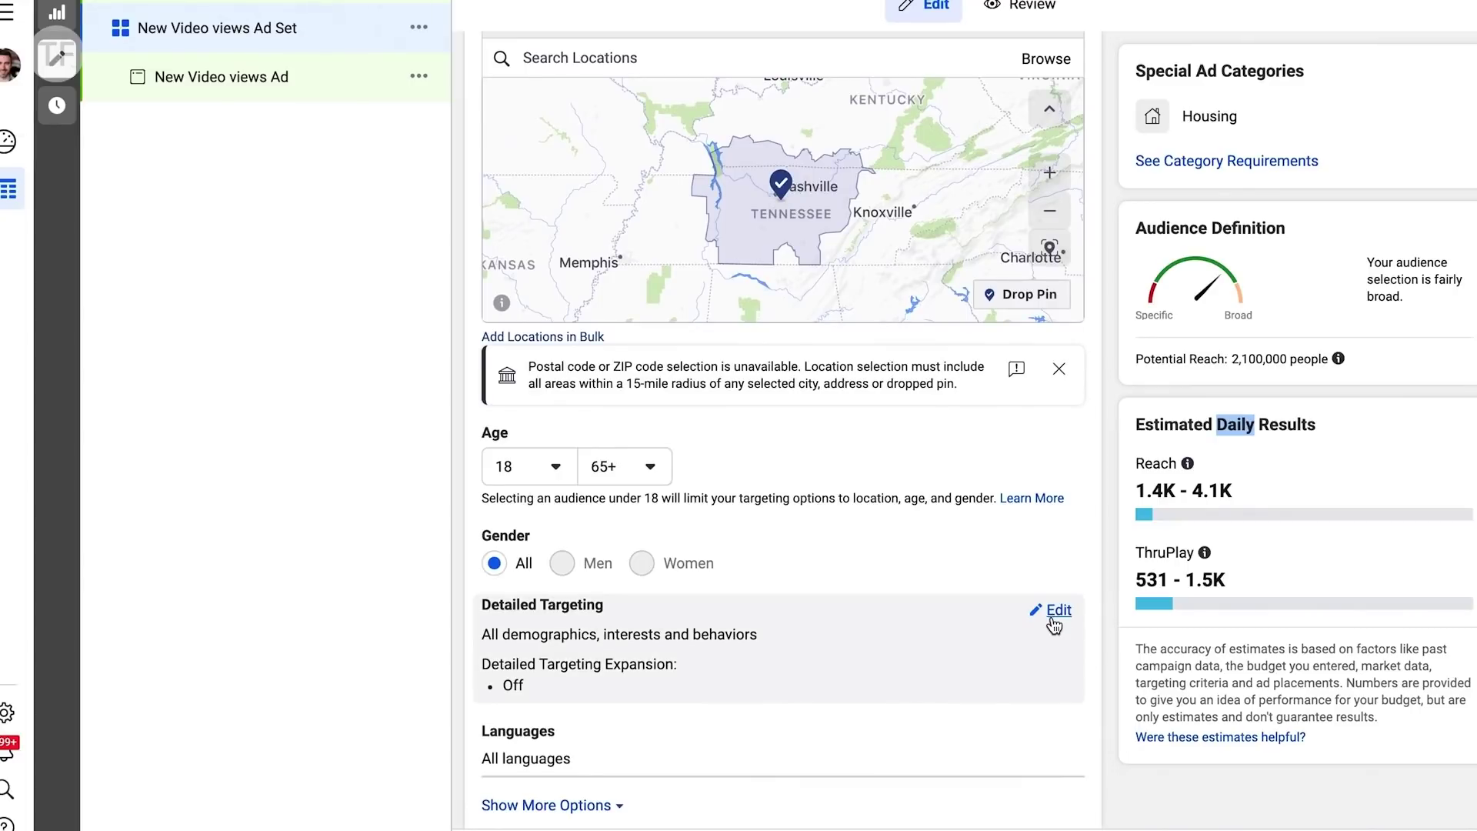
{"action": "scroll", "coordinate": [793, 607], "scroll_direction": "down", "scroll_amount": 3}
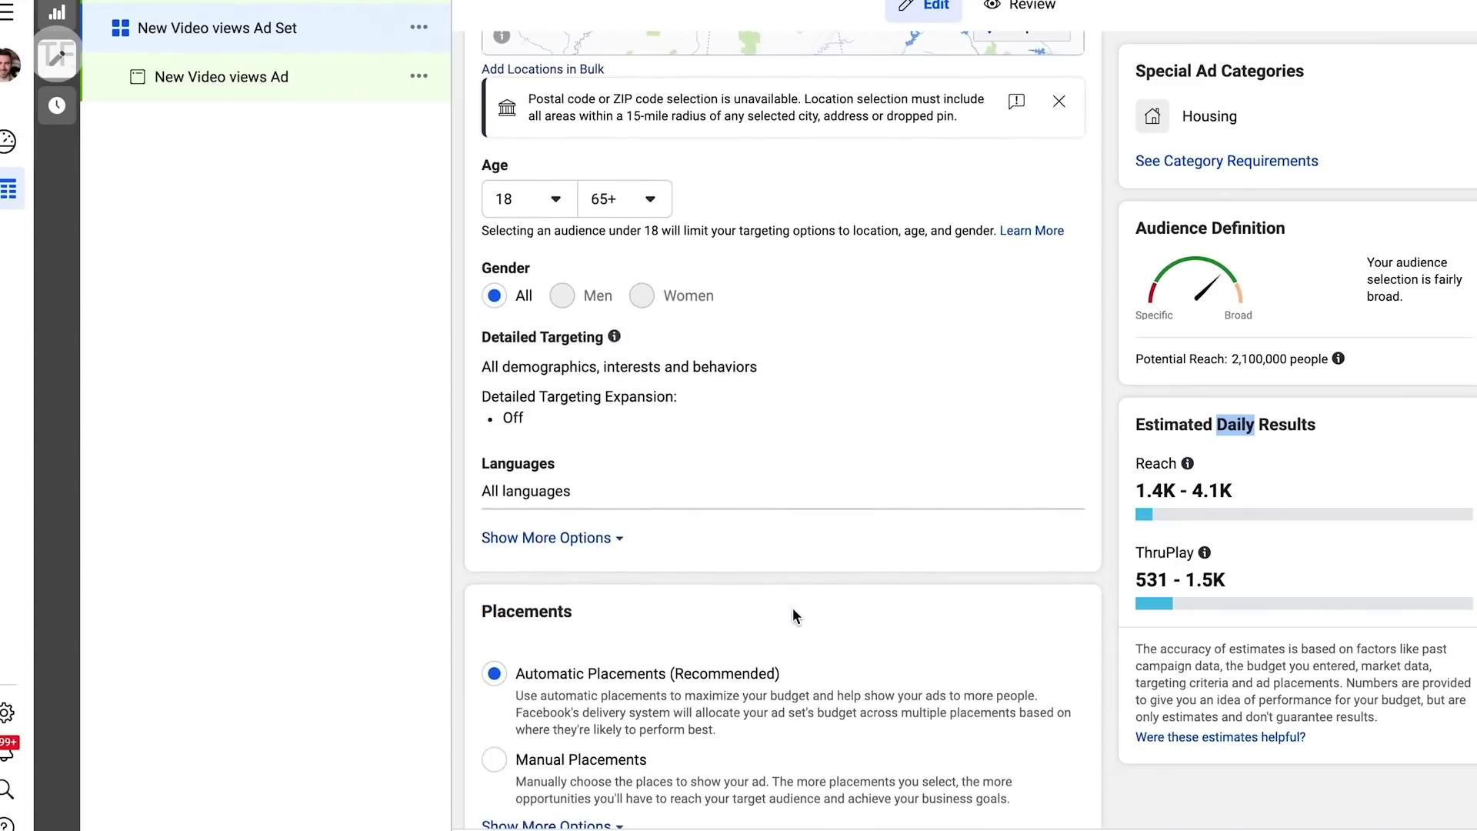
{"action": "scroll", "coordinate": [793, 607], "scroll_direction": "down", "scroll_amount": 3}
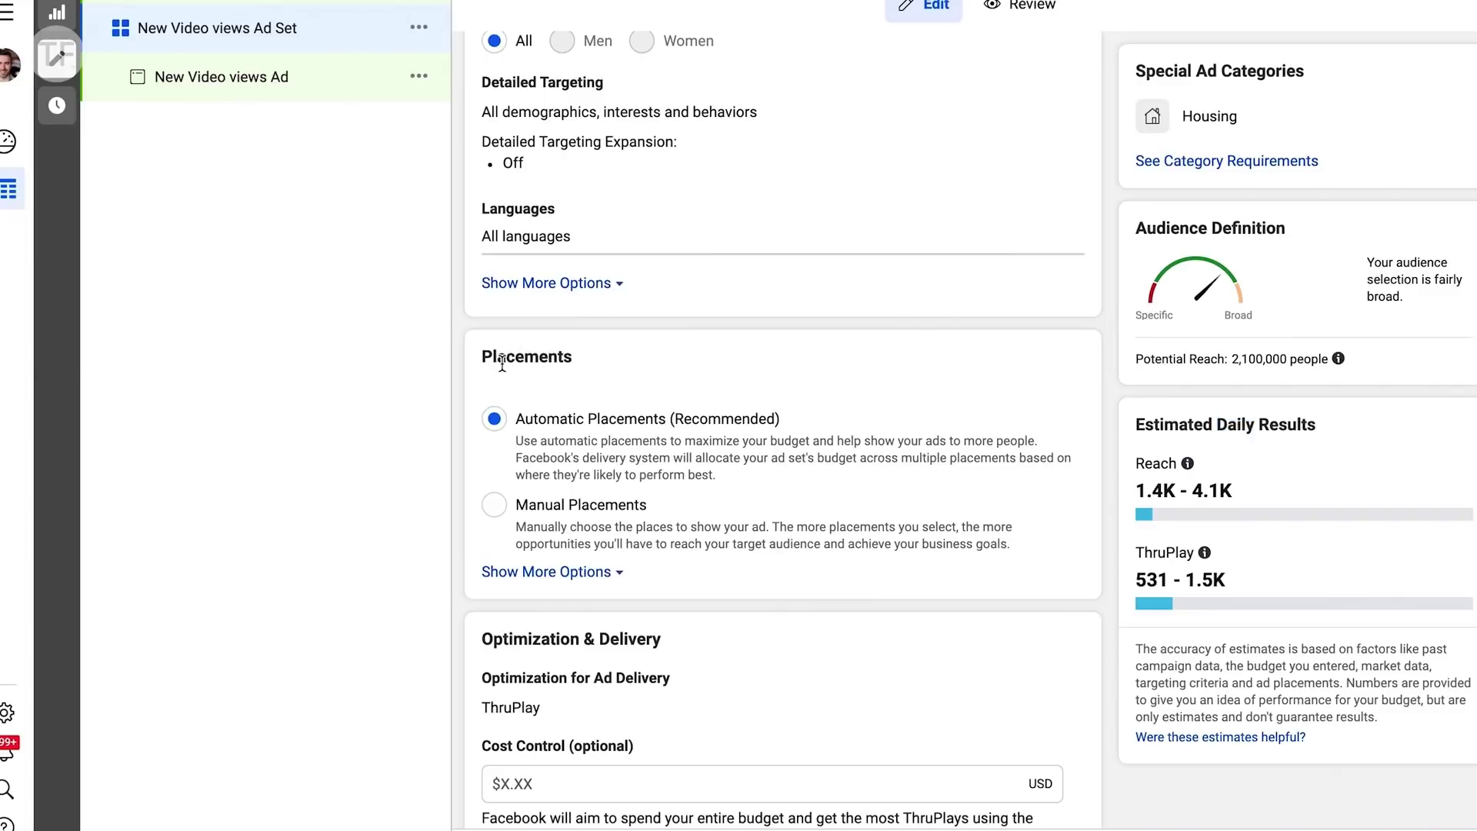
{"action": "double_click", "coordinate": [502, 361]}
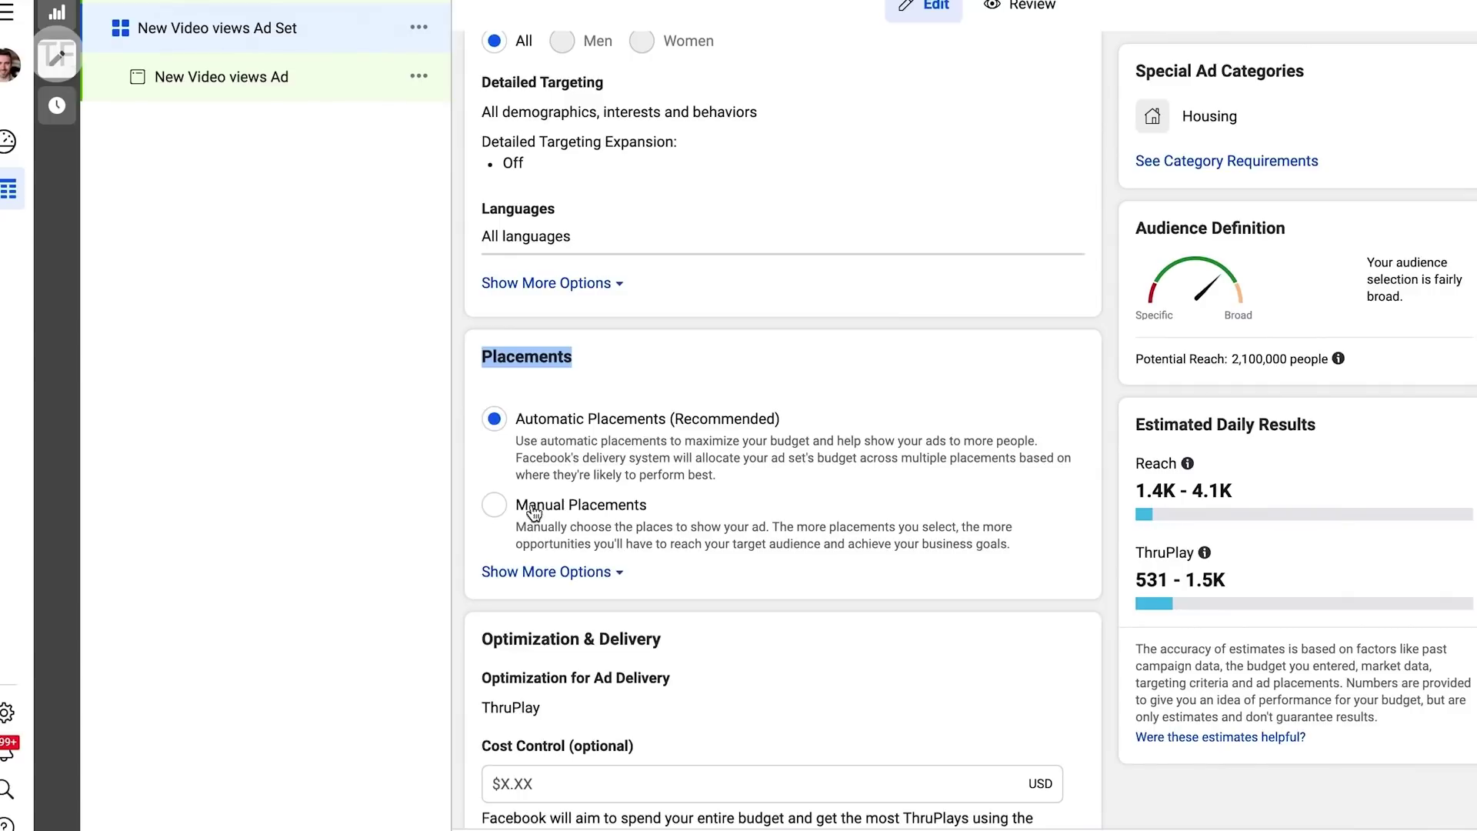
Switch to Manual Placements and untick Facebook, Audience Network and Messenger
{"action": "left_click", "coordinate": [496, 507]}
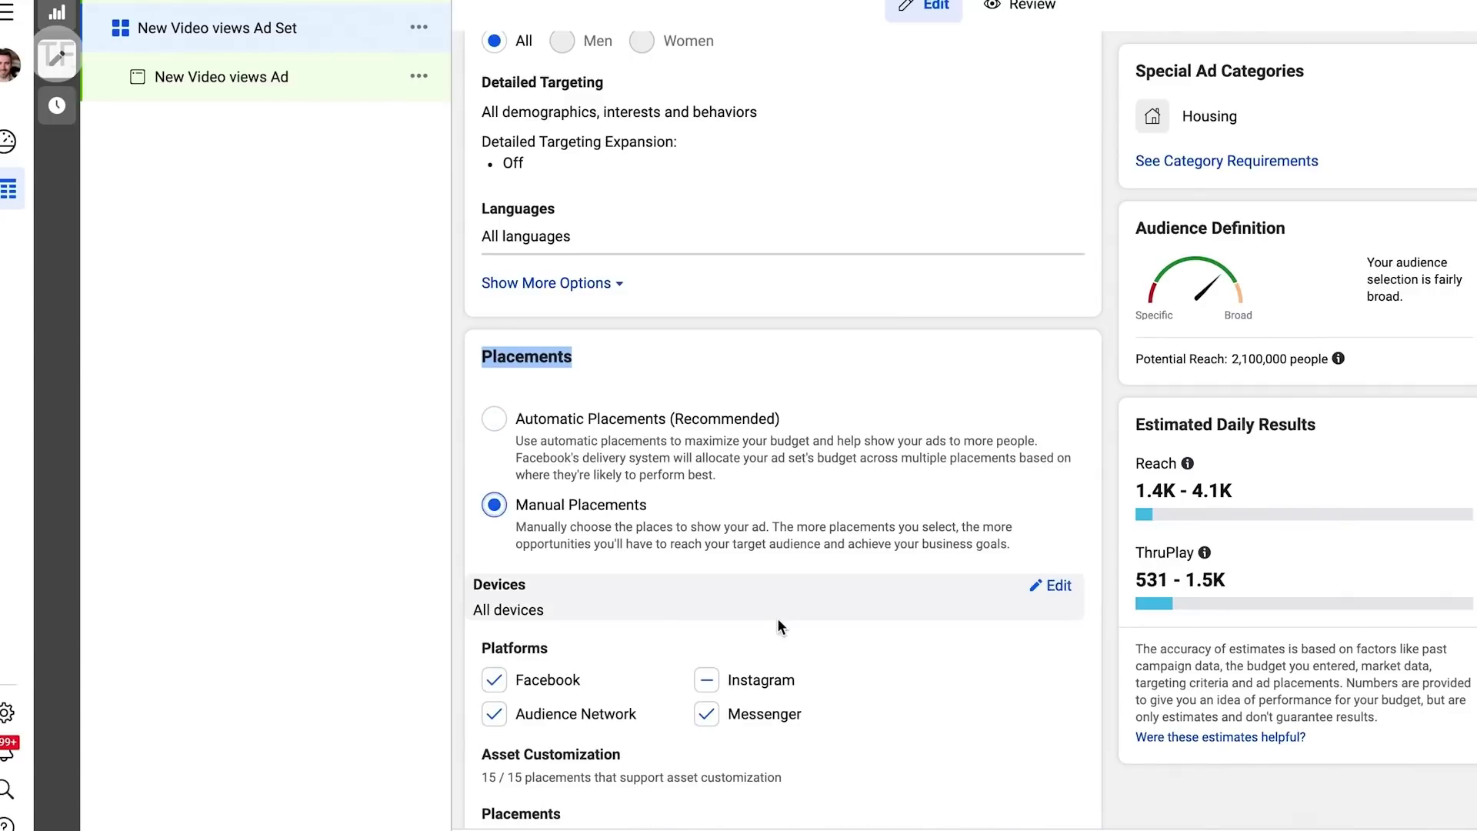
{"action": "scroll", "coordinate": [777, 617], "scroll_direction": "down", "scroll_amount": 2}
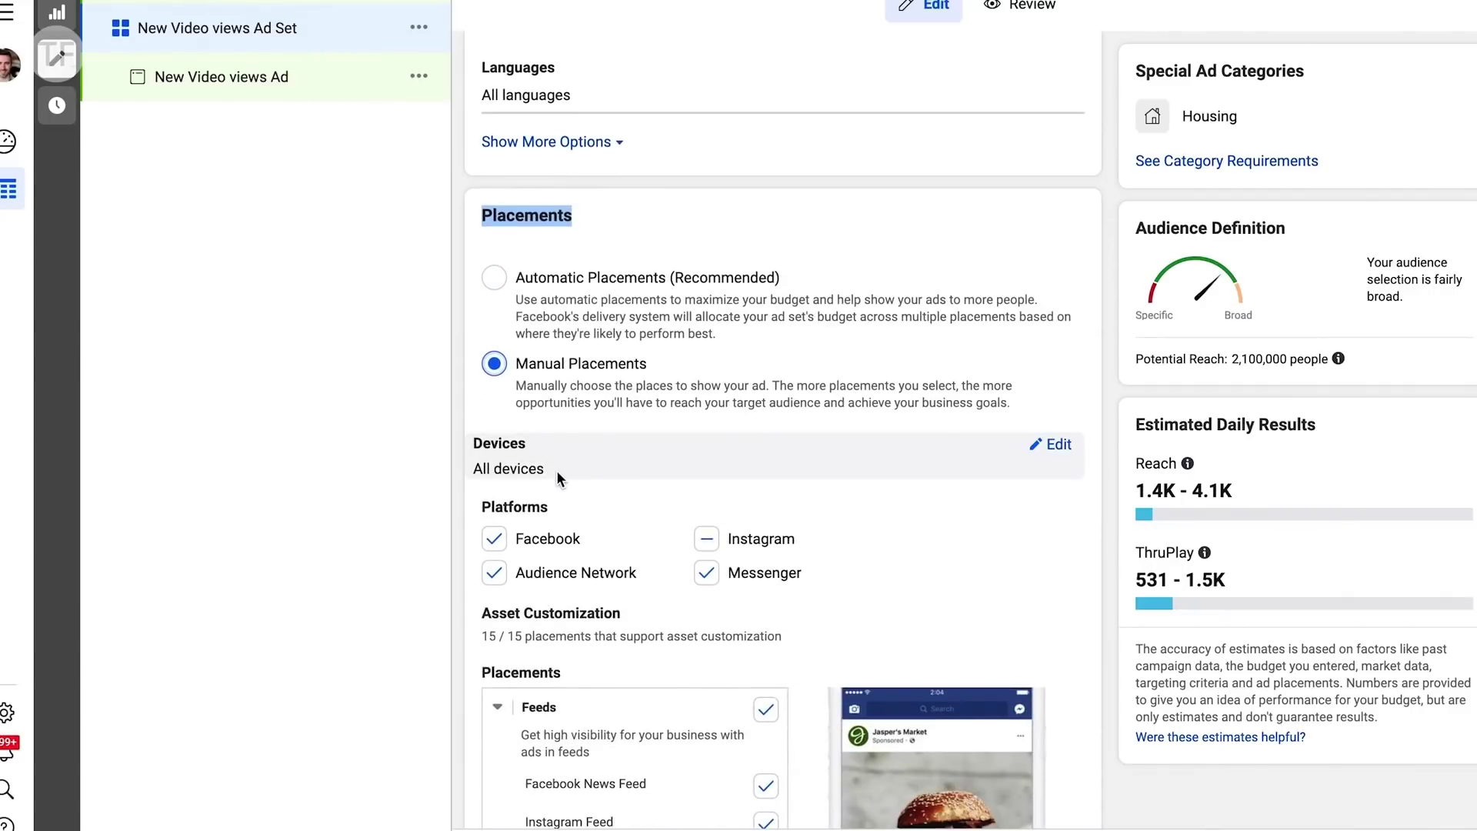
{"action": "left_click", "coordinate": [494, 543]}
{"action": "left_click", "coordinate": [493, 572]}
{"action": "left_click", "coordinate": [706, 573]}
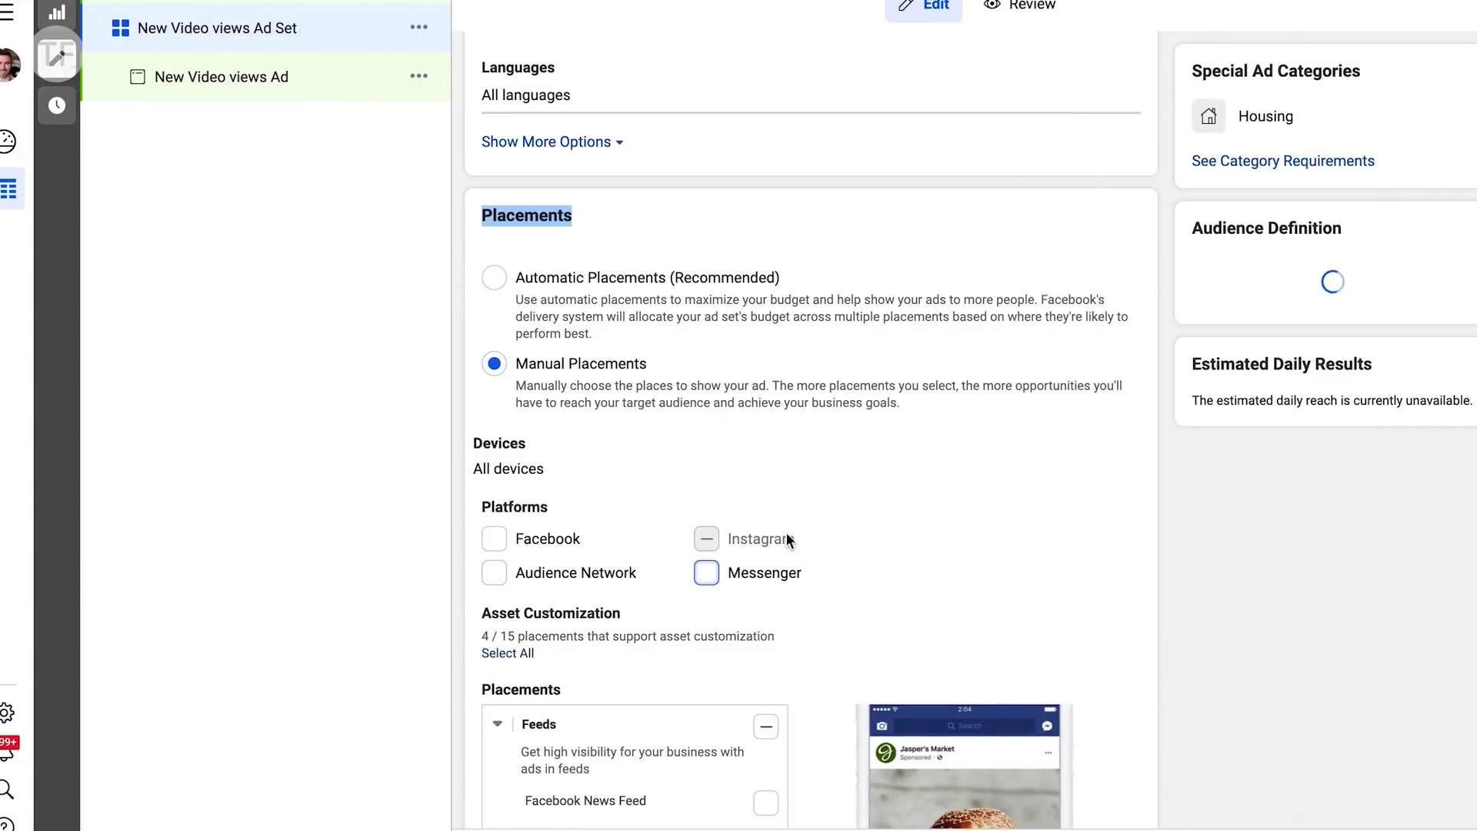
Tick Instagram Reels and untick Instagram Stories so only Reels remains
{"action": "scroll", "coordinate": [607, 612], "scroll_direction": "down", "scroll_amount": 5}
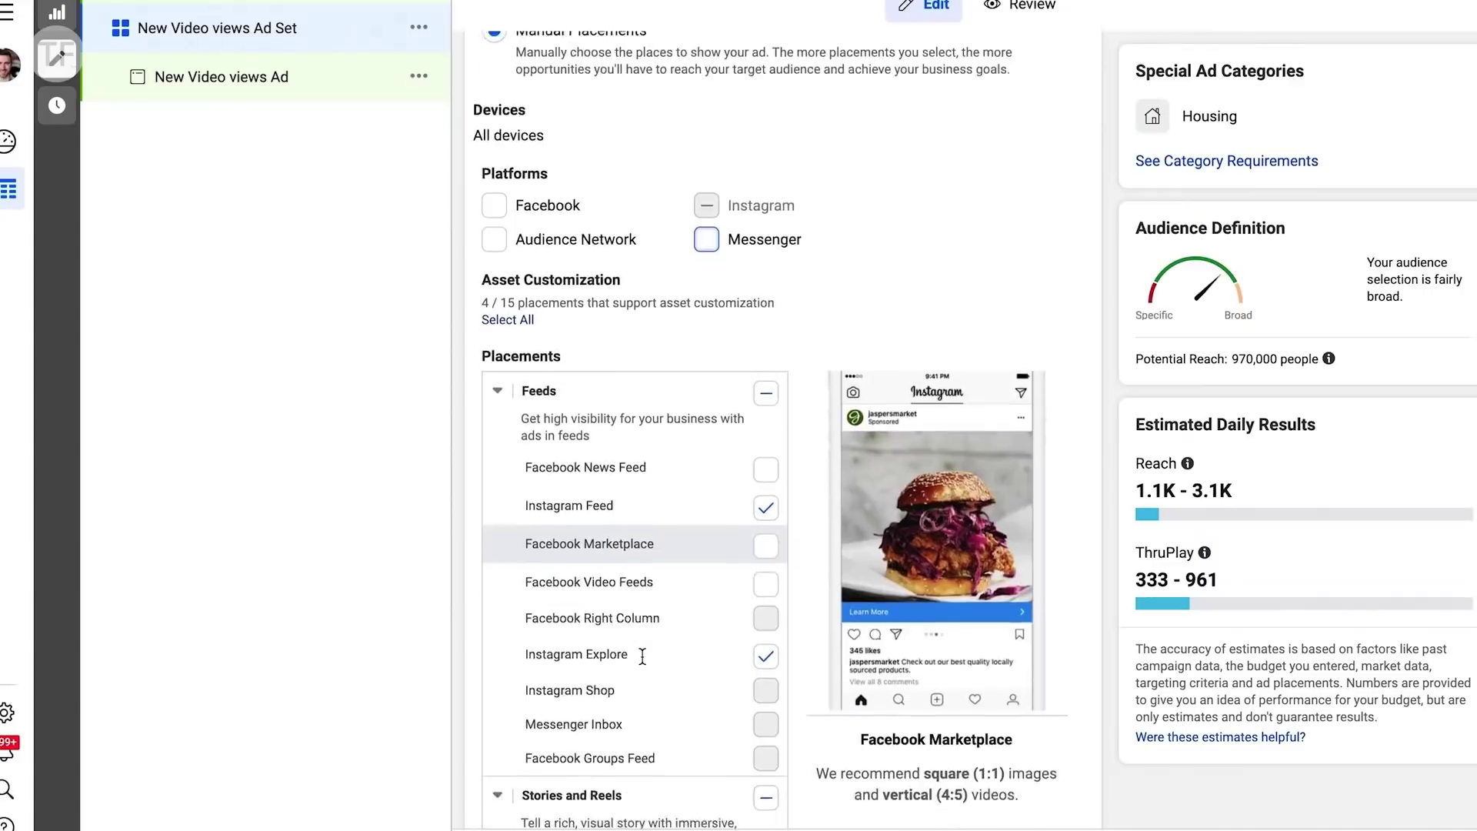
{"action": "scroll", "coordinate": [616, 600], "scroll_direction": "down", "scroll_amount": 2}
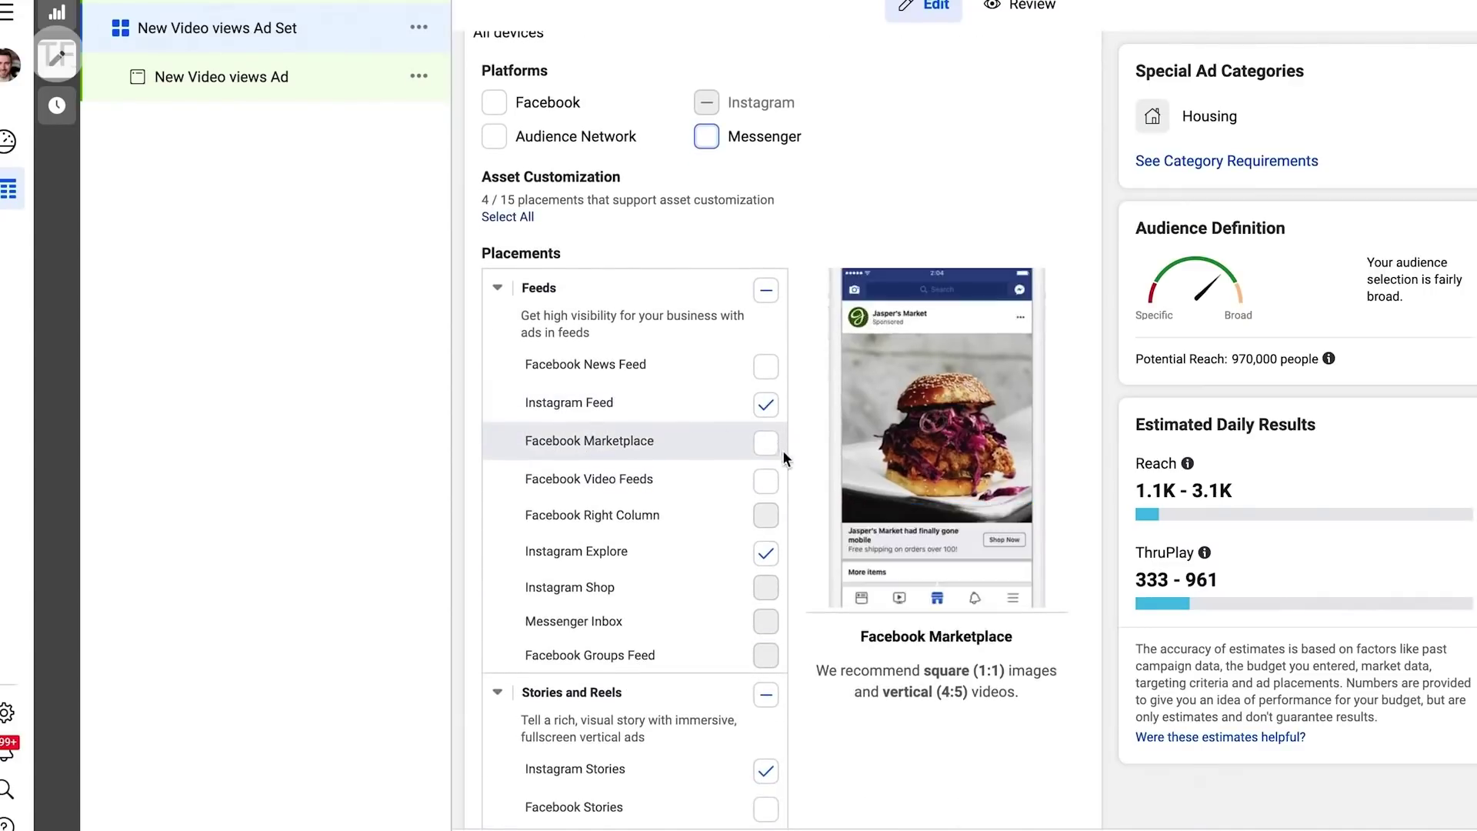
{"action": "scroll", "coordinate": [765, 562], "scroll_direction": "down", "scroll_amount": 3}
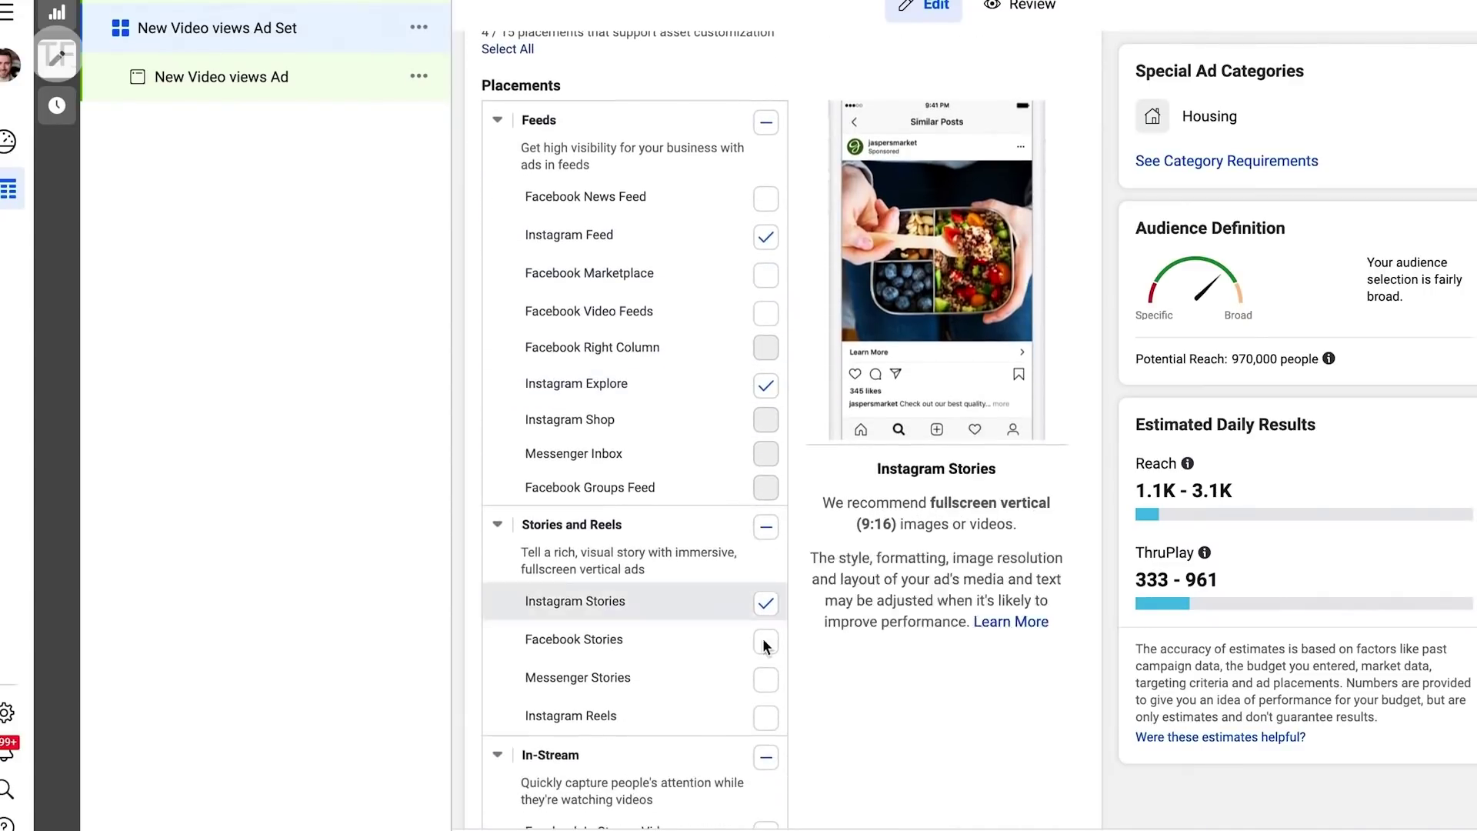
{"action": "left_click", "coordinate": [763, 718]}
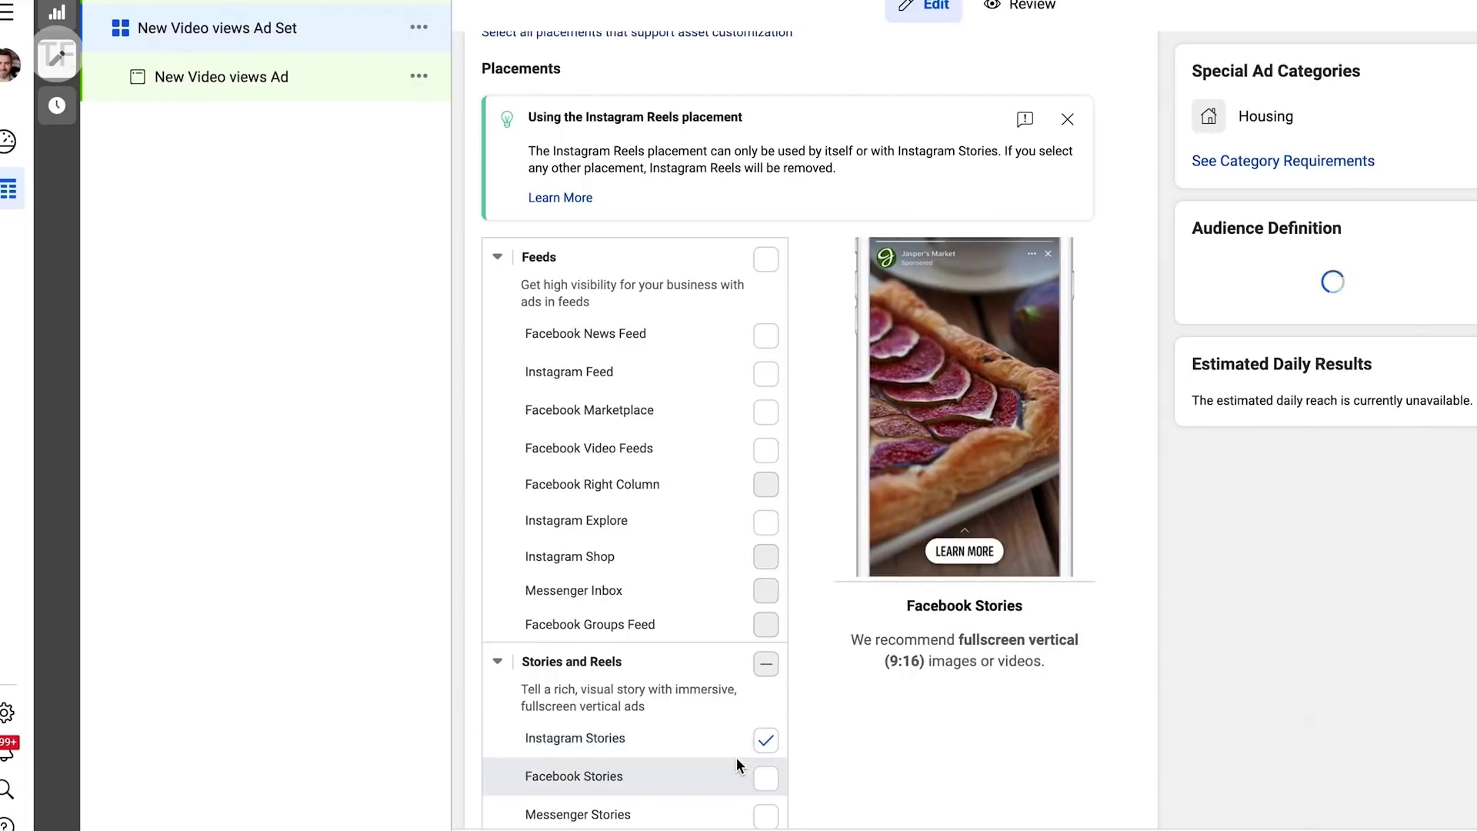
{"action": "scroll", "coordinate": [736, 757], "scroll_direction": "down", "scroll_amount": 3}
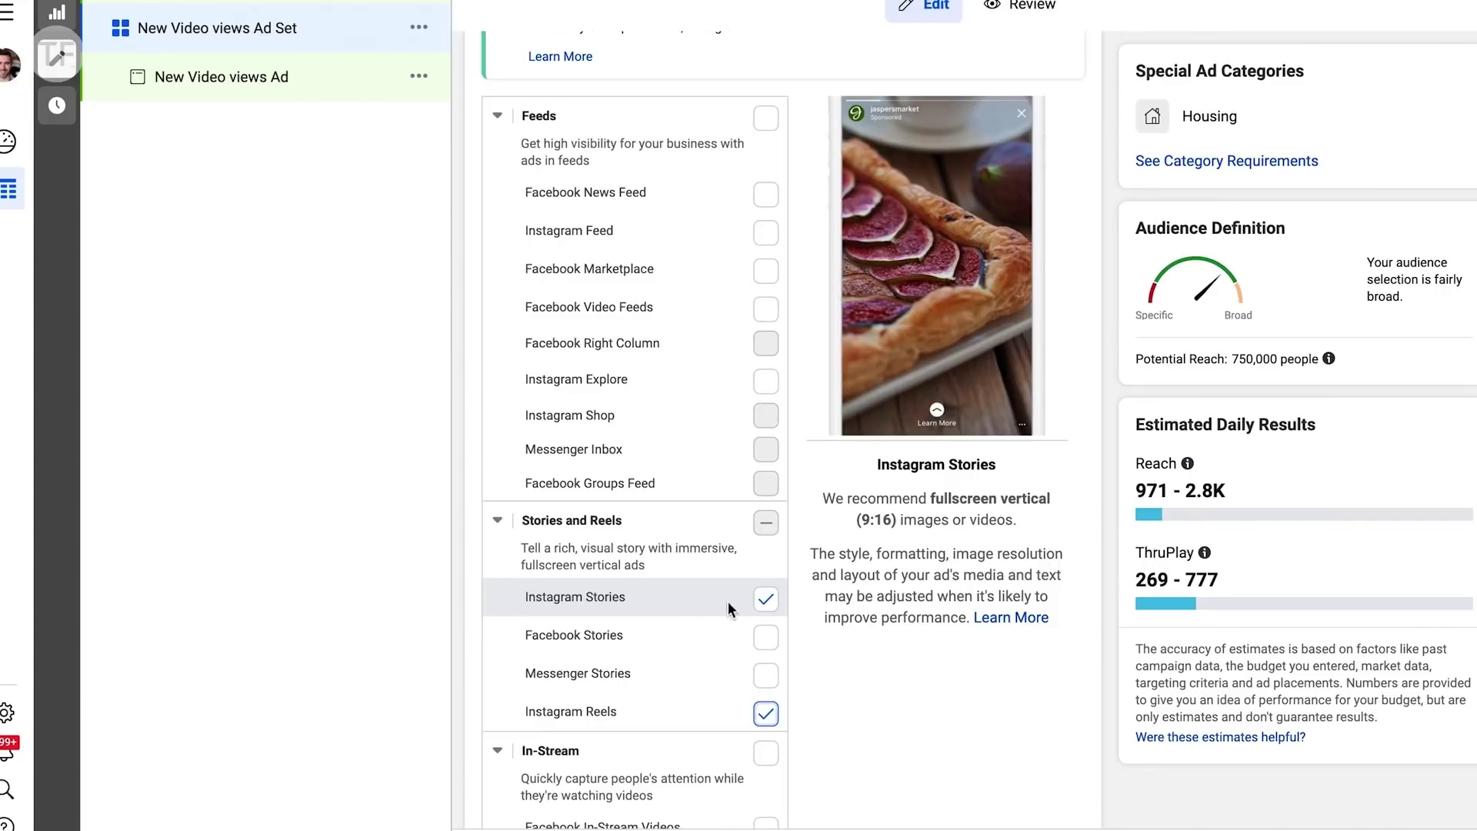
{"action": "left_click", "coordinate": [765, 598]}
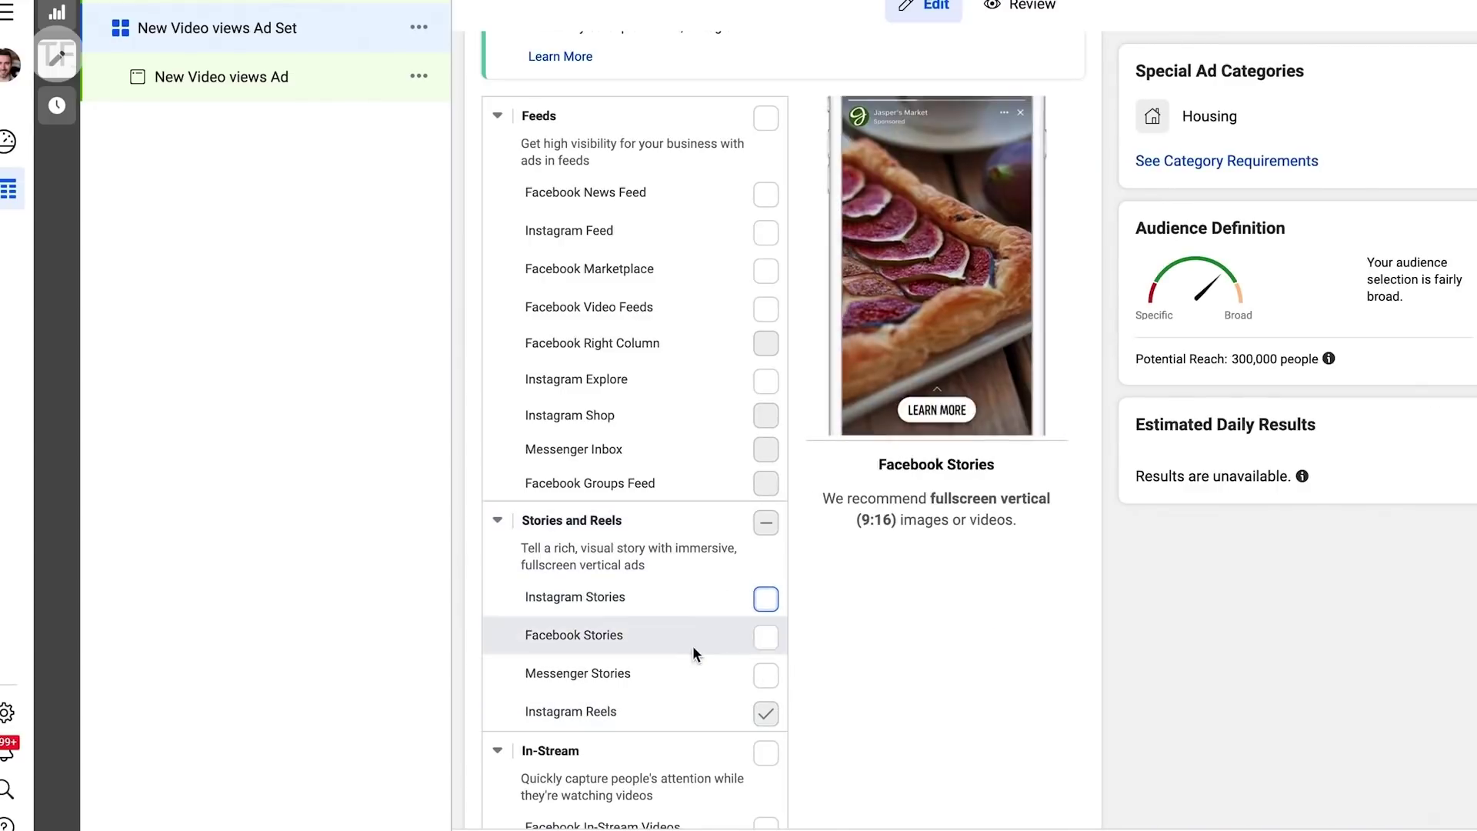
{"action": "scroll", "coordinate": [642, 701], "scroll_direction": "up", "scroll_amount": 8}
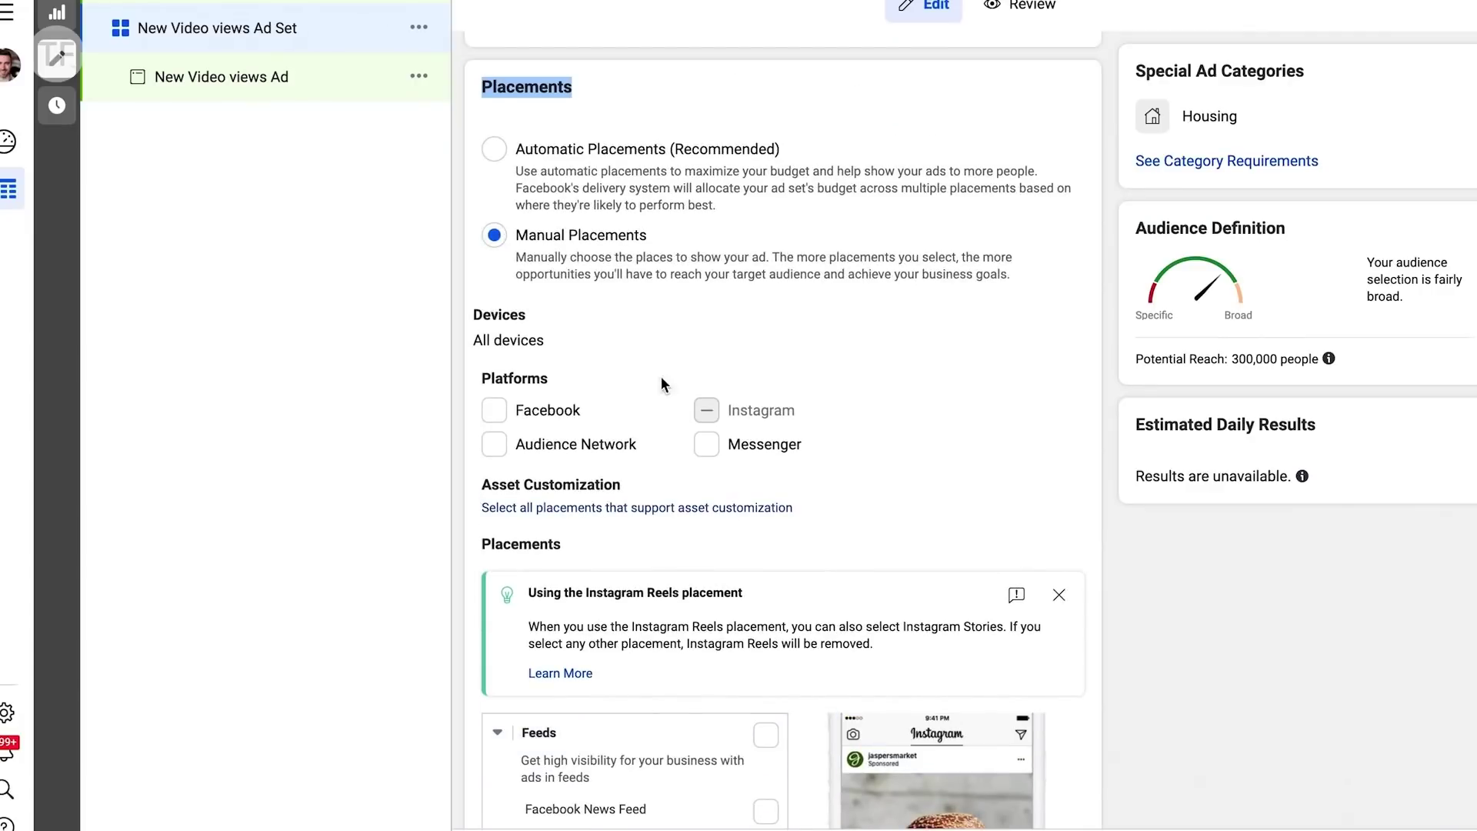
Toggle Automatic then Manual Placements, re-ticking Instagram Reels and unticking Instagram Stories
{"action": "left_click", "coordinate": [525, 152]}
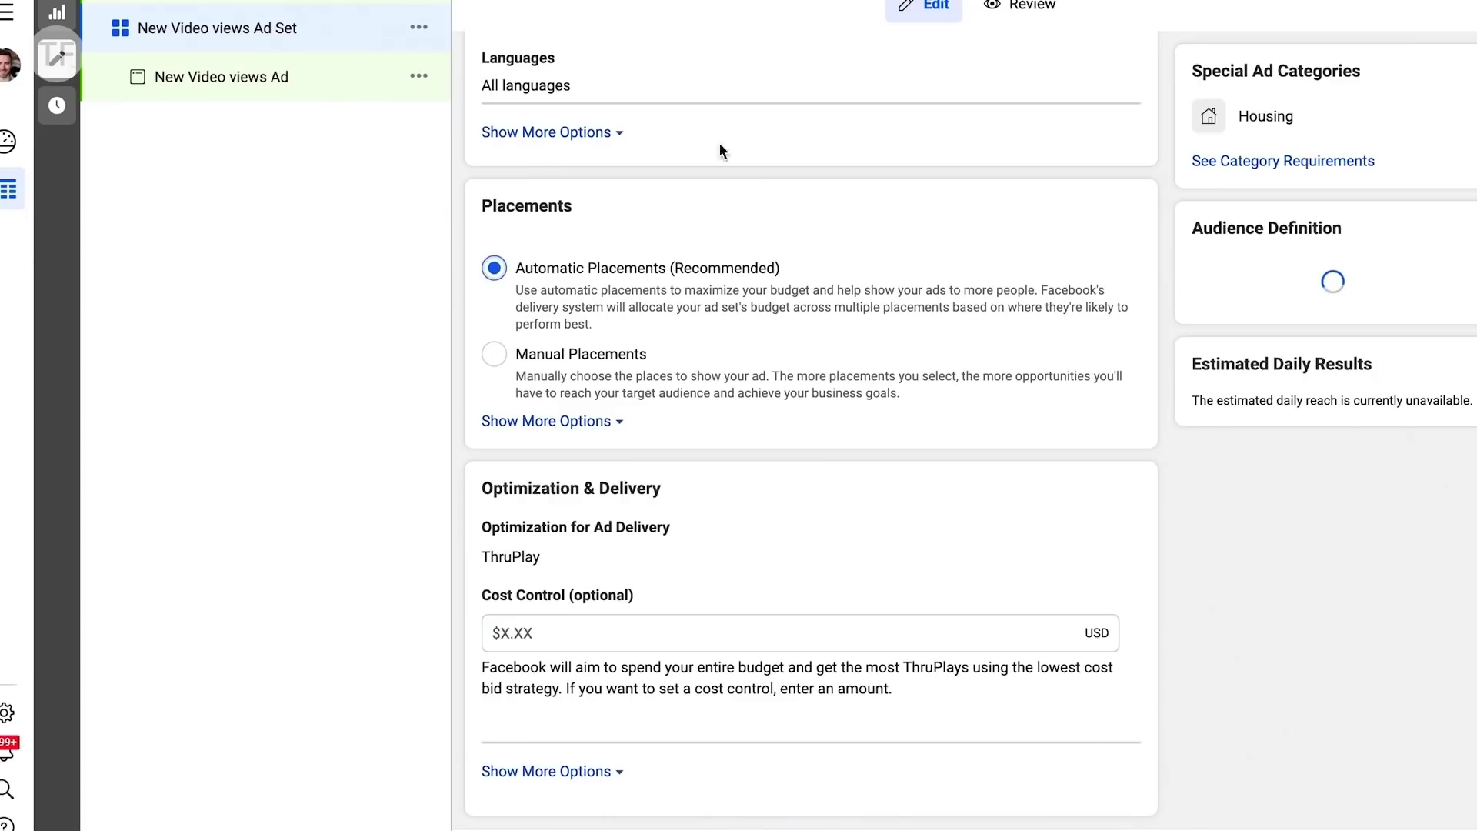
{"action": "left_click", "coordinate": [544, 366]}
{"action": "scroll", "coordinate": [686, 560], "scroll_direction": "down", "scroll_amount": 5}
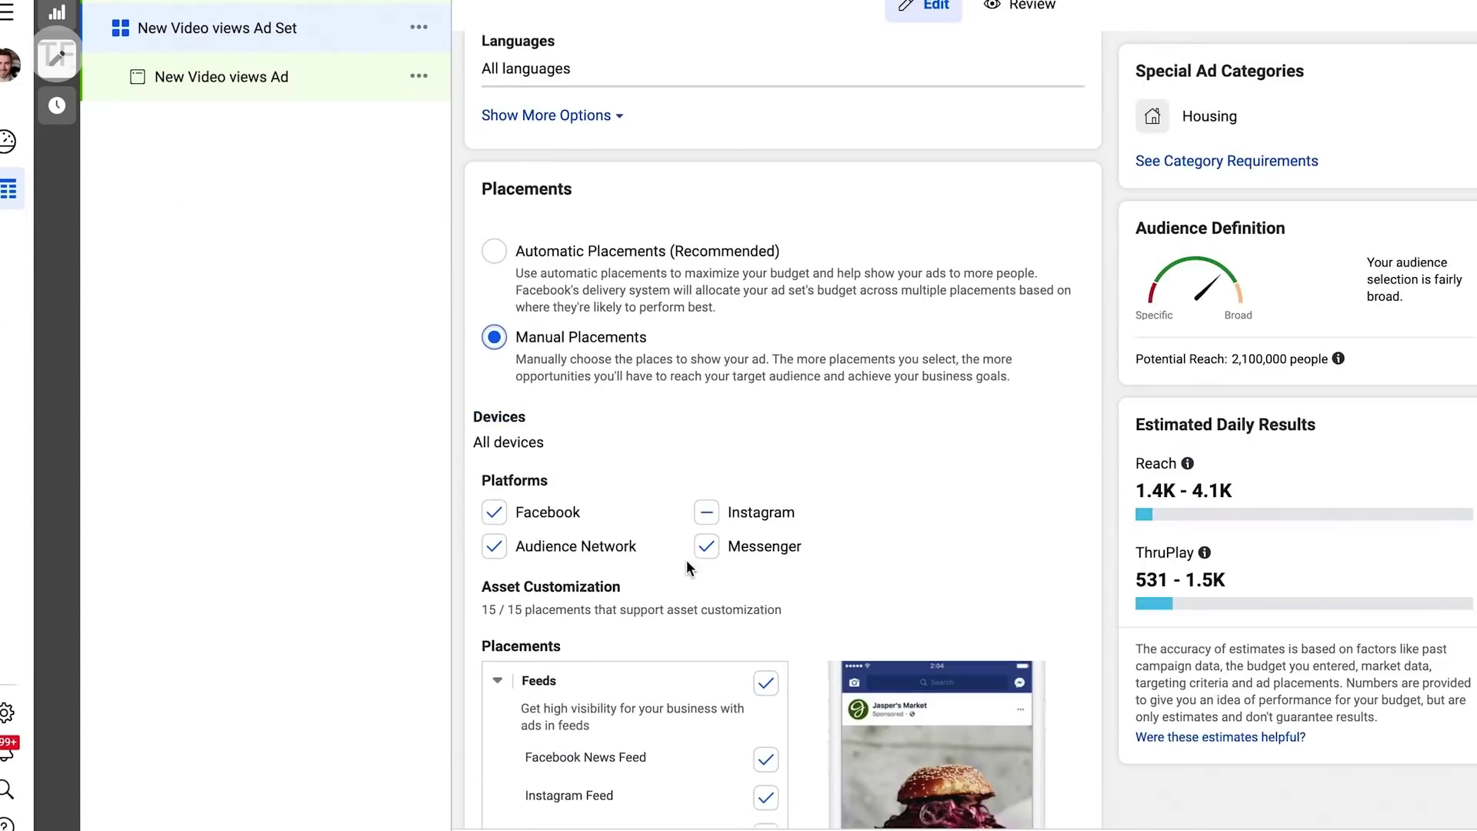
{"action": "scroll", "coordinate": [687, 560], "scroll_direction": "down", "scroll_amount": 8}
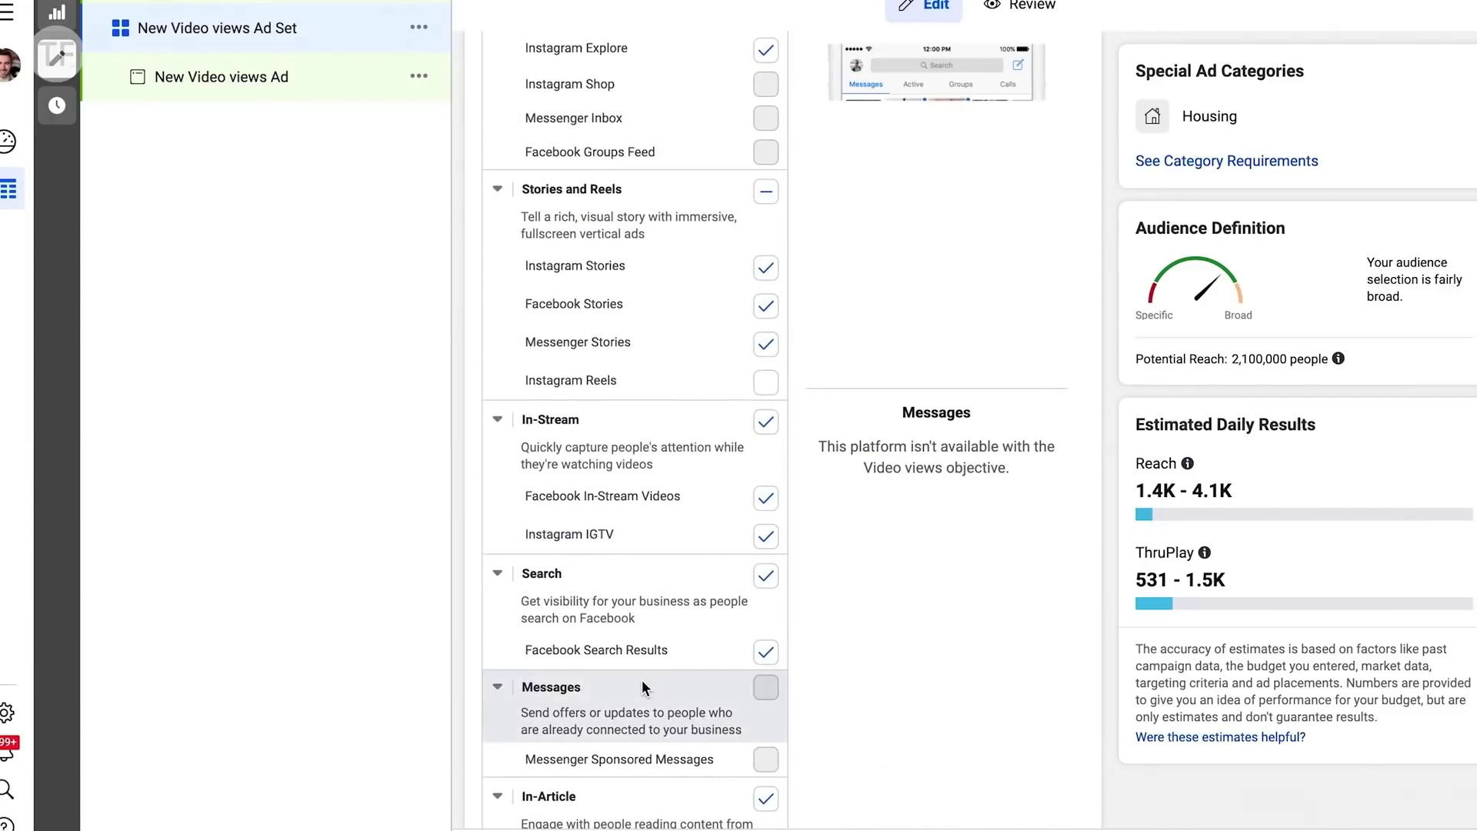
{"action": "scroll", "coordinate": [642, 680], "scroll_direction": "down", "scroll_amount": 3}
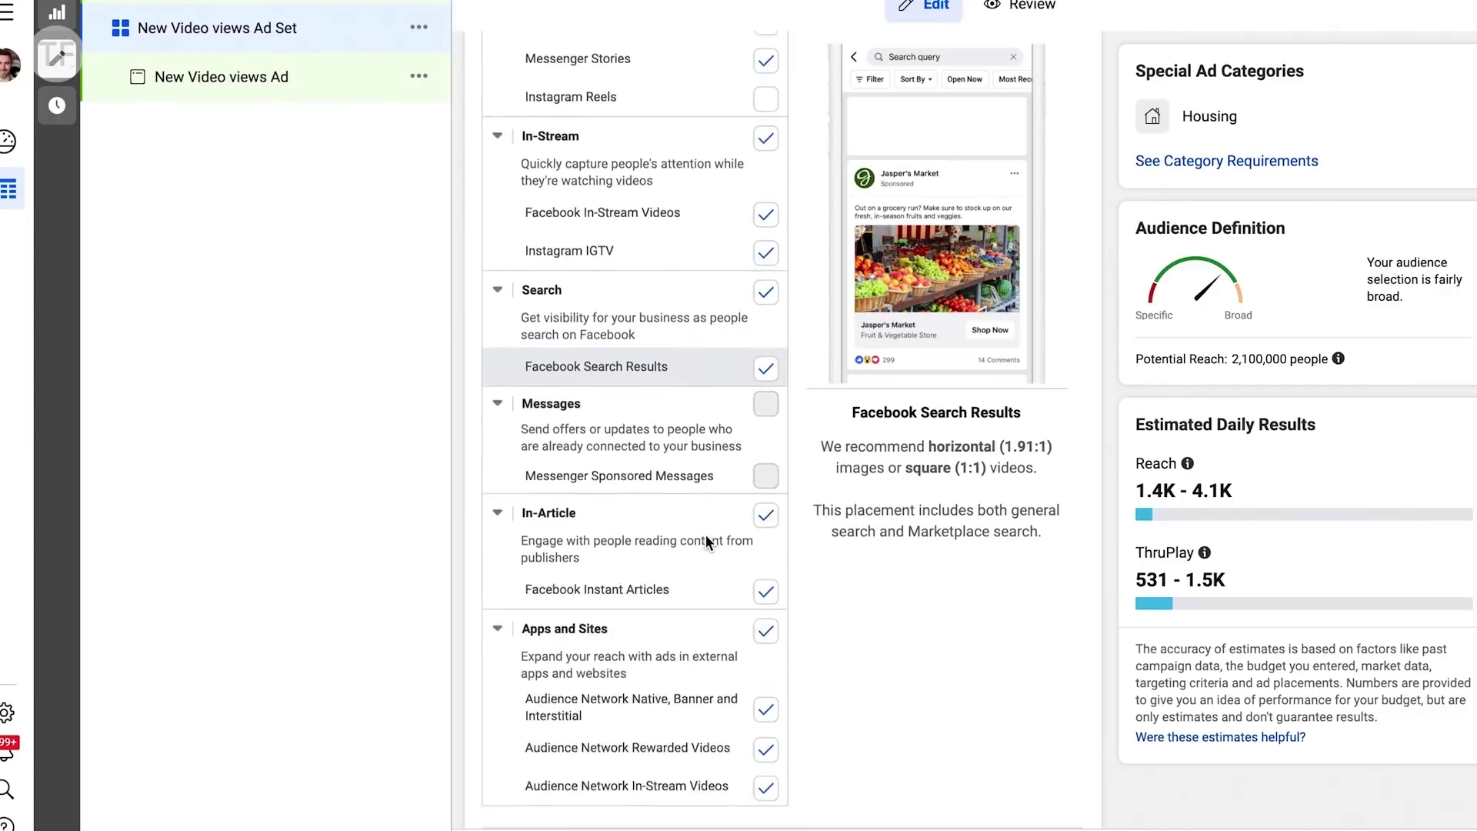
{"action": "scroll", "coordinate": [703, 538], "scroll_direction": "up", "scroll_amount": 5}
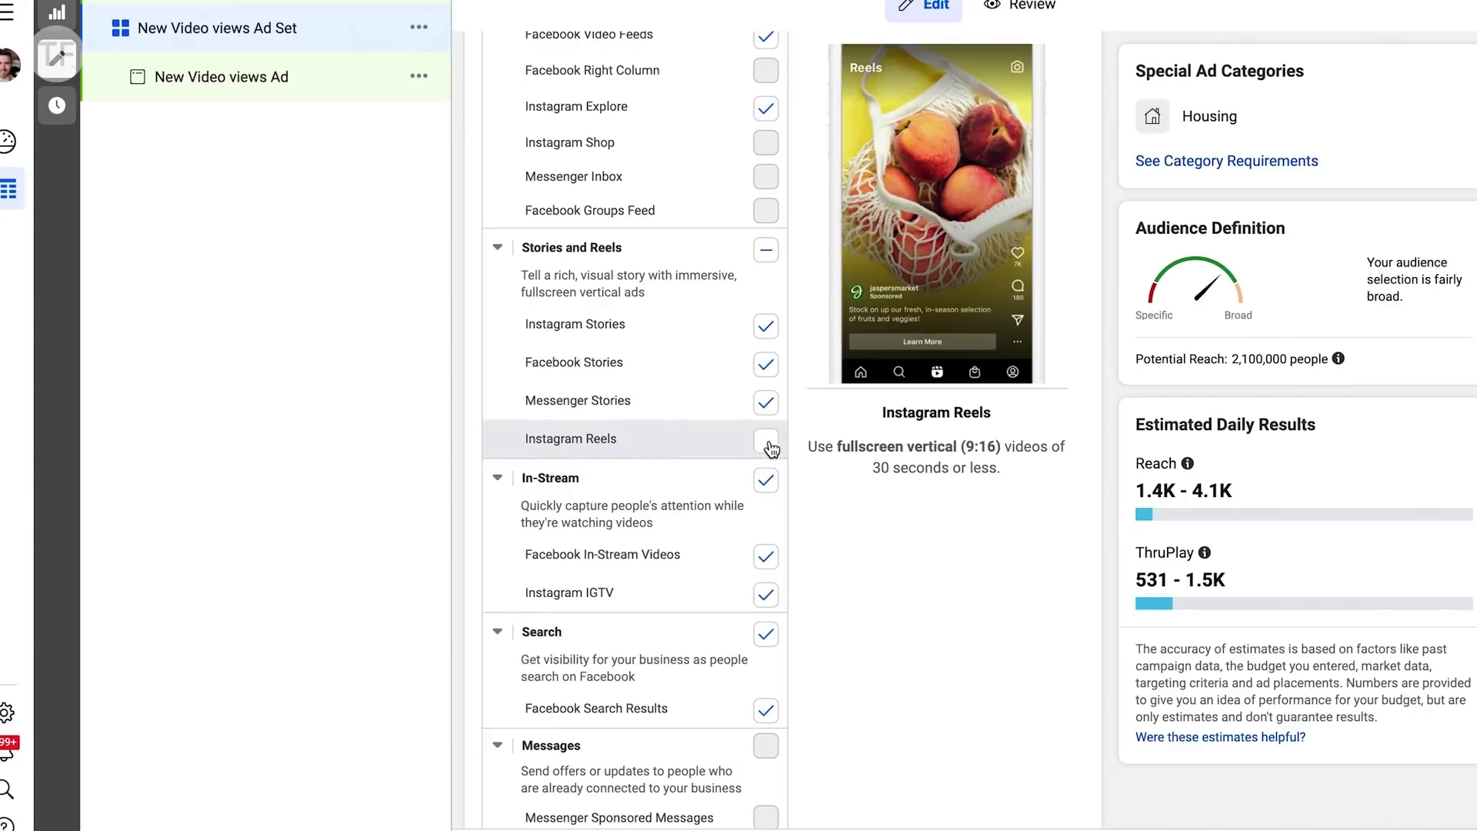
{"action": "left_click", "coordinate": [773, 444]}
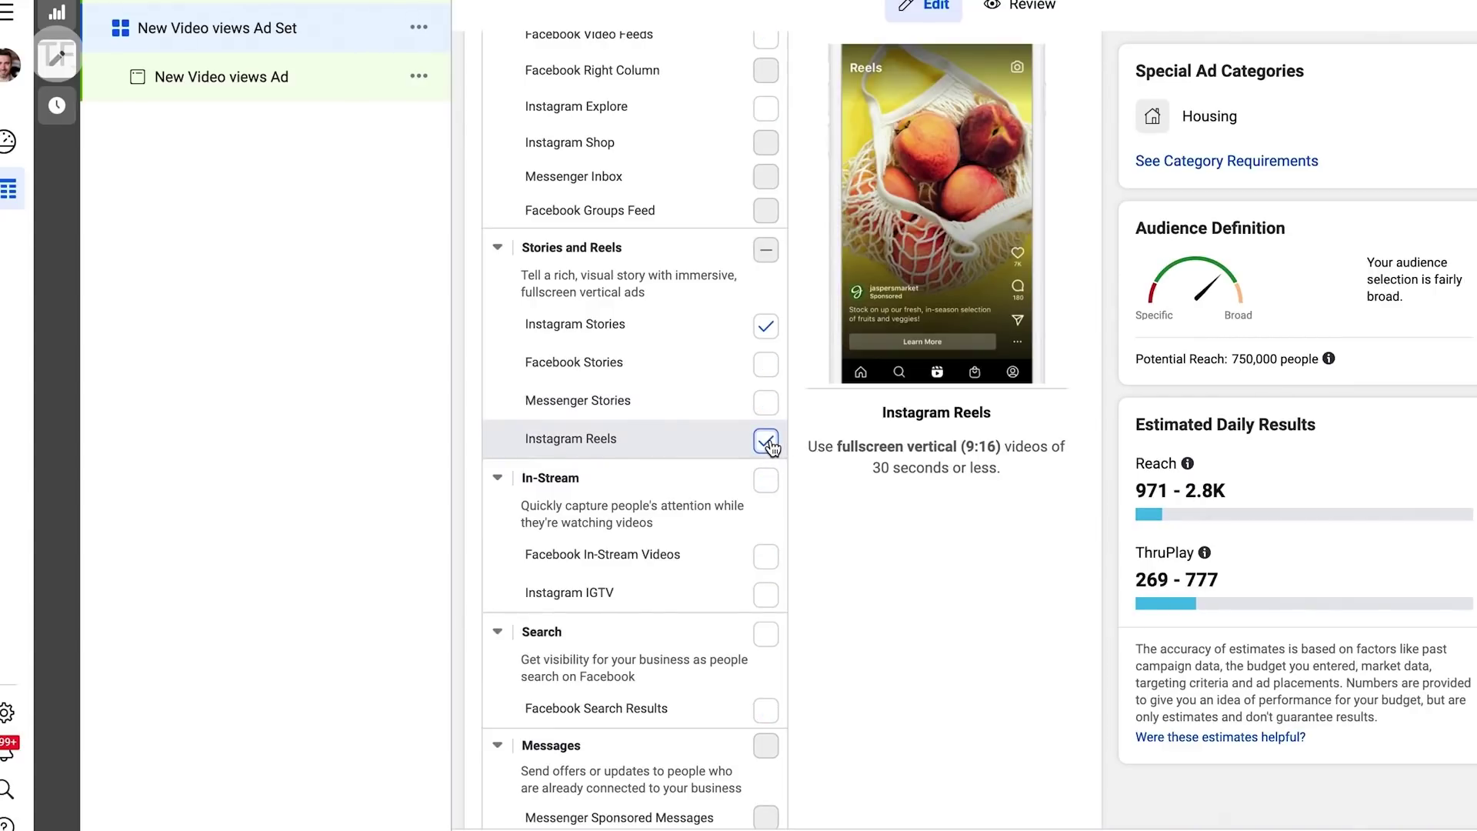
{"action": "left_click", "coordinate": [767, 331]}
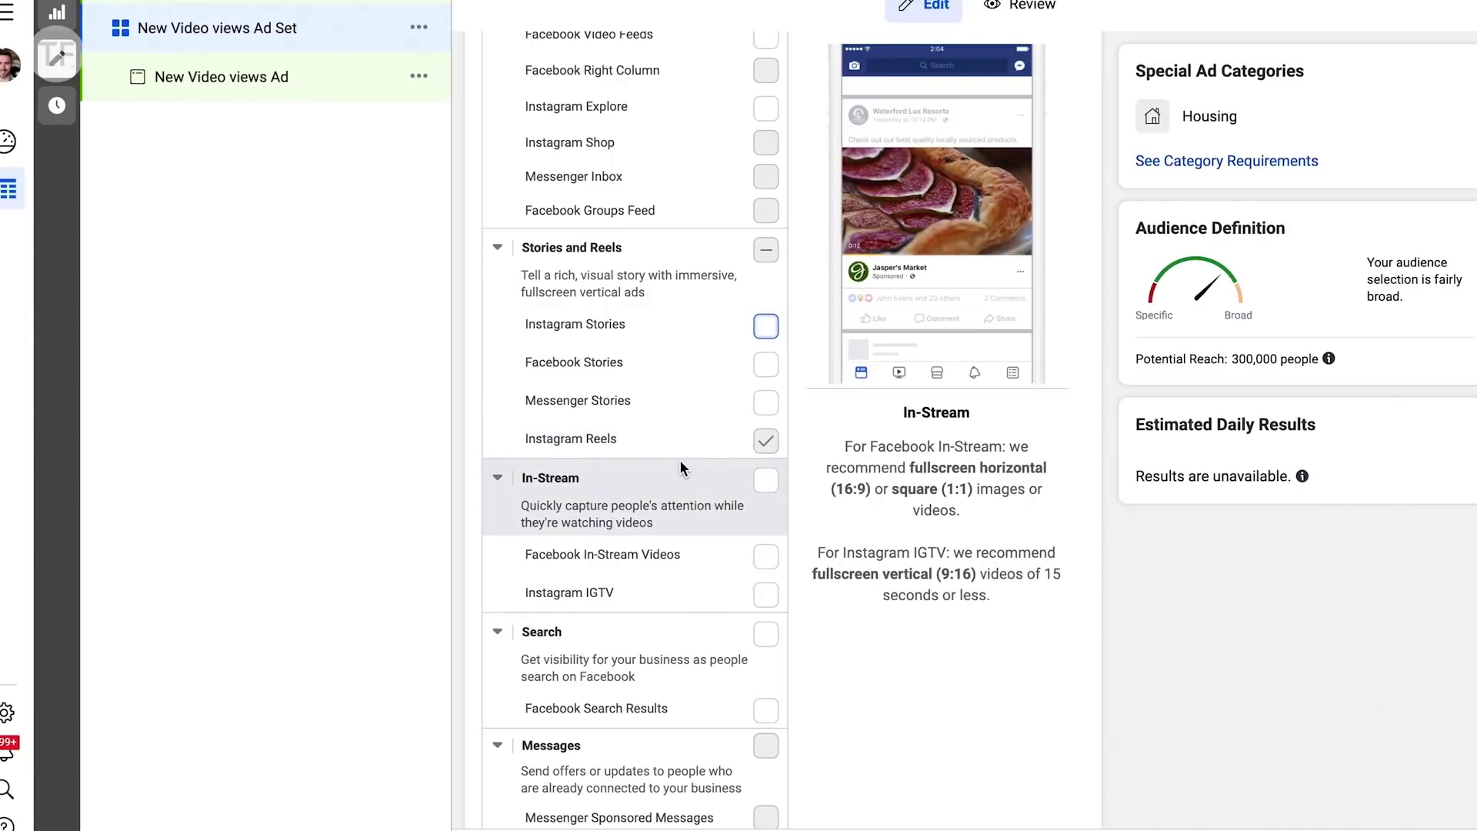
{"action": "scroll", "coordinate": [1042, 714], "scroll_direction": "down", "scroll_amount": 10}
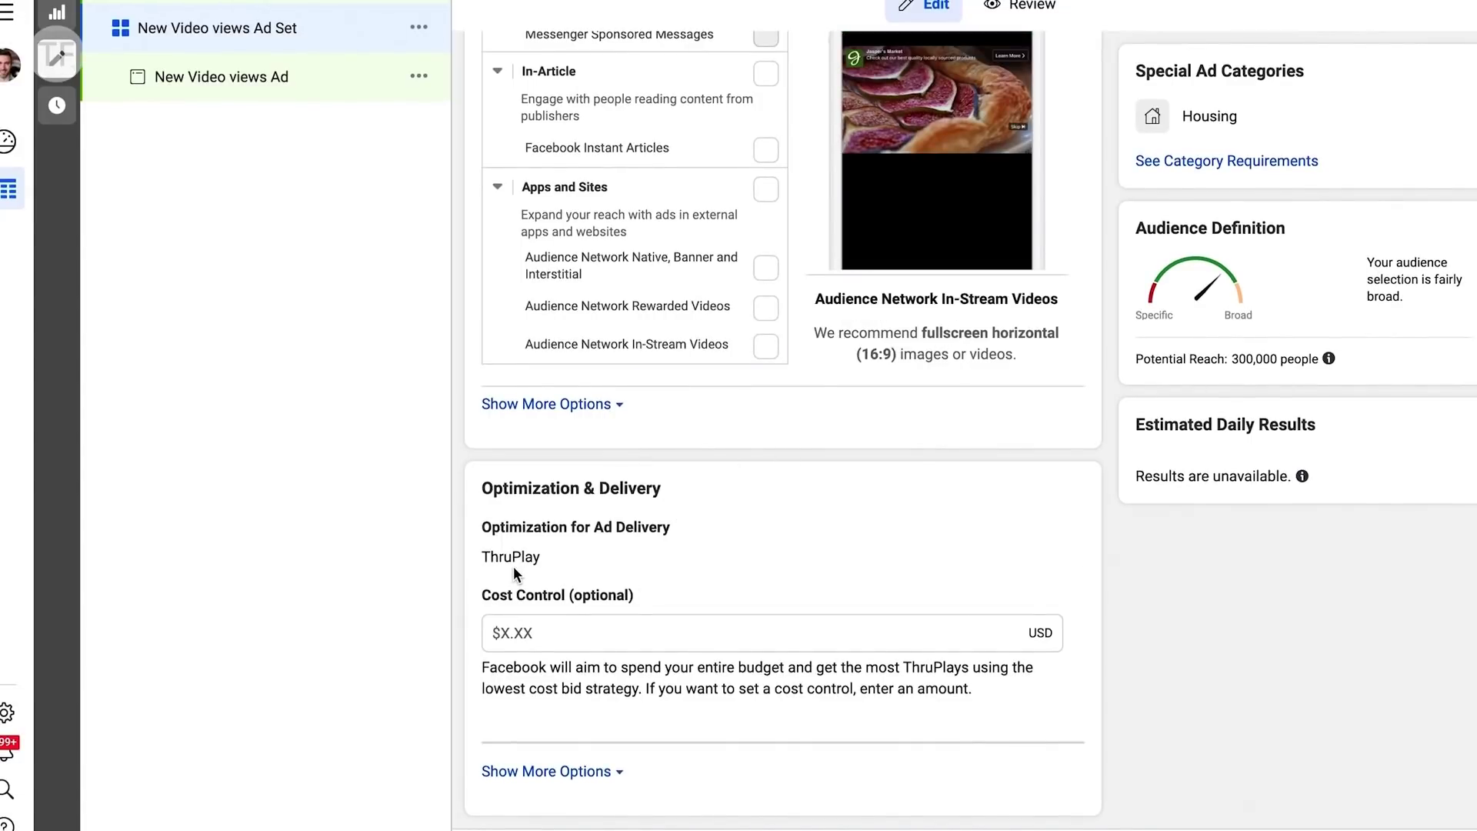
Change When You Get Charged from Impression to ThruPlay under Optimization & Delivery
{"action": "left_click", "coordinate": [557, 777]}
{"action": "scroll", "coordinate": [723, 723], "scroll_direction": "down", "scroll_amount": 2}
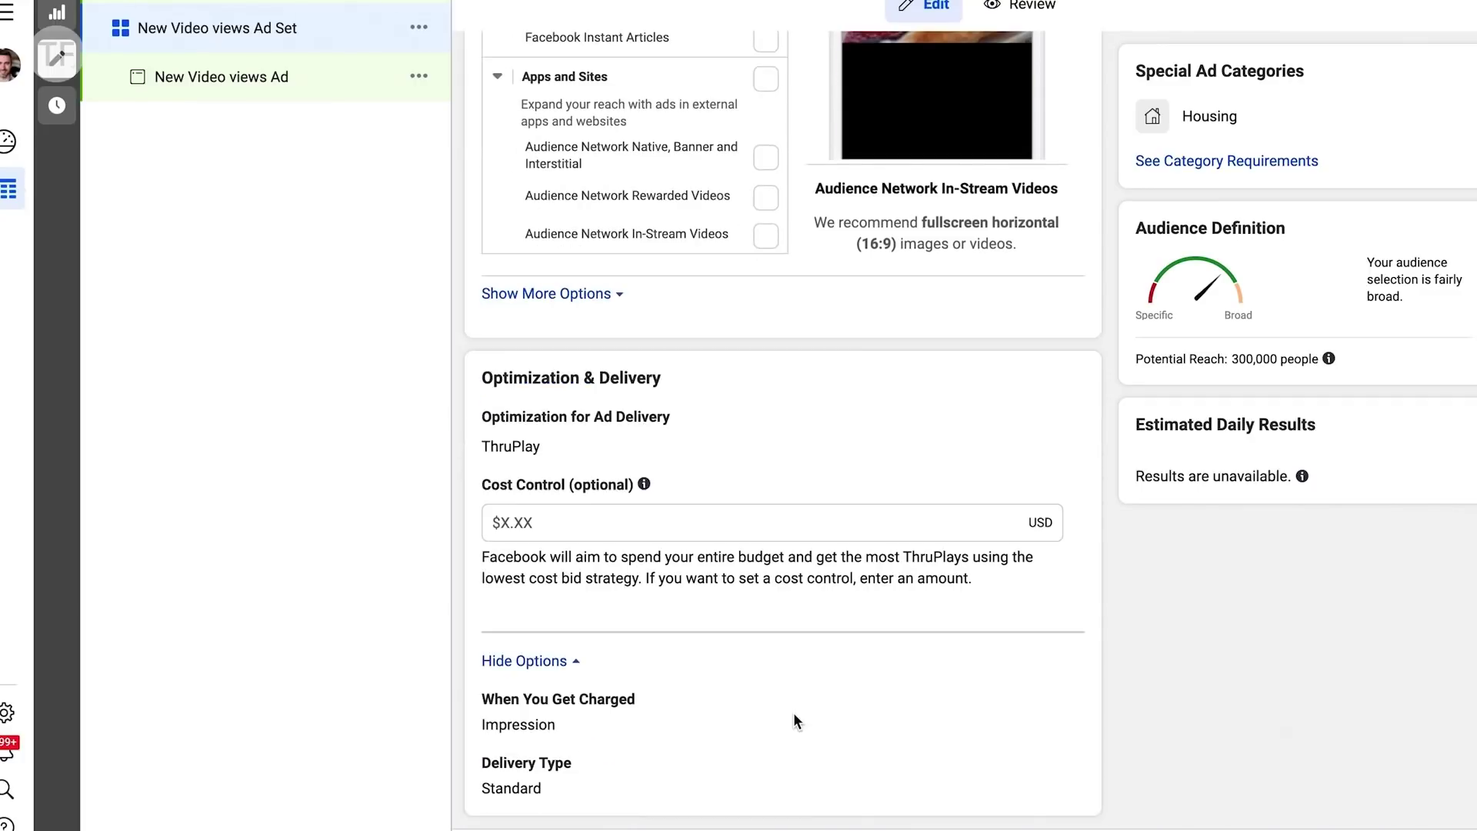
{"action": "double_click", "coordinate": [534, 725]}
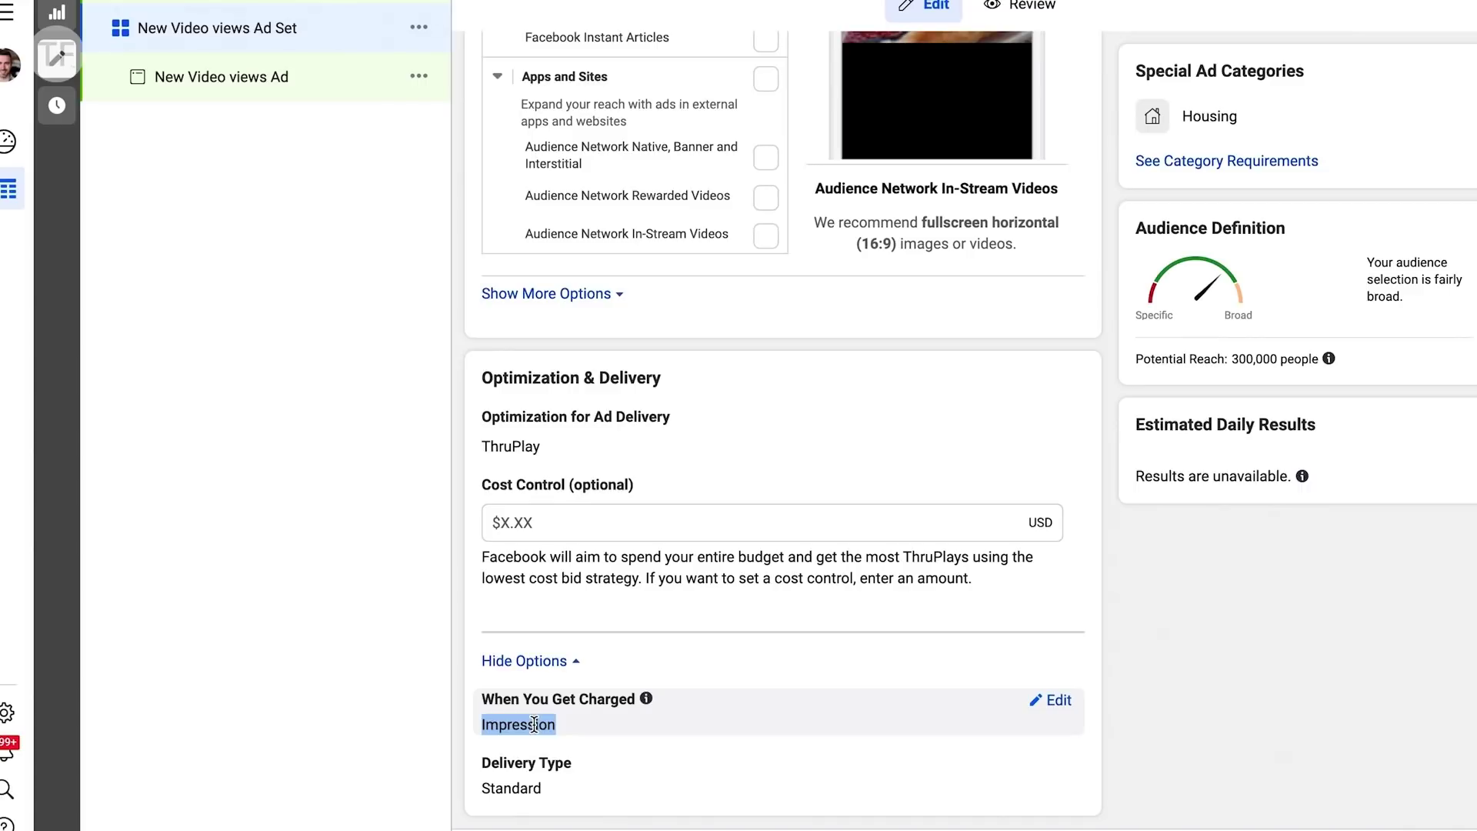
{"action": "left_click", "coordinate": [1058, 702]}
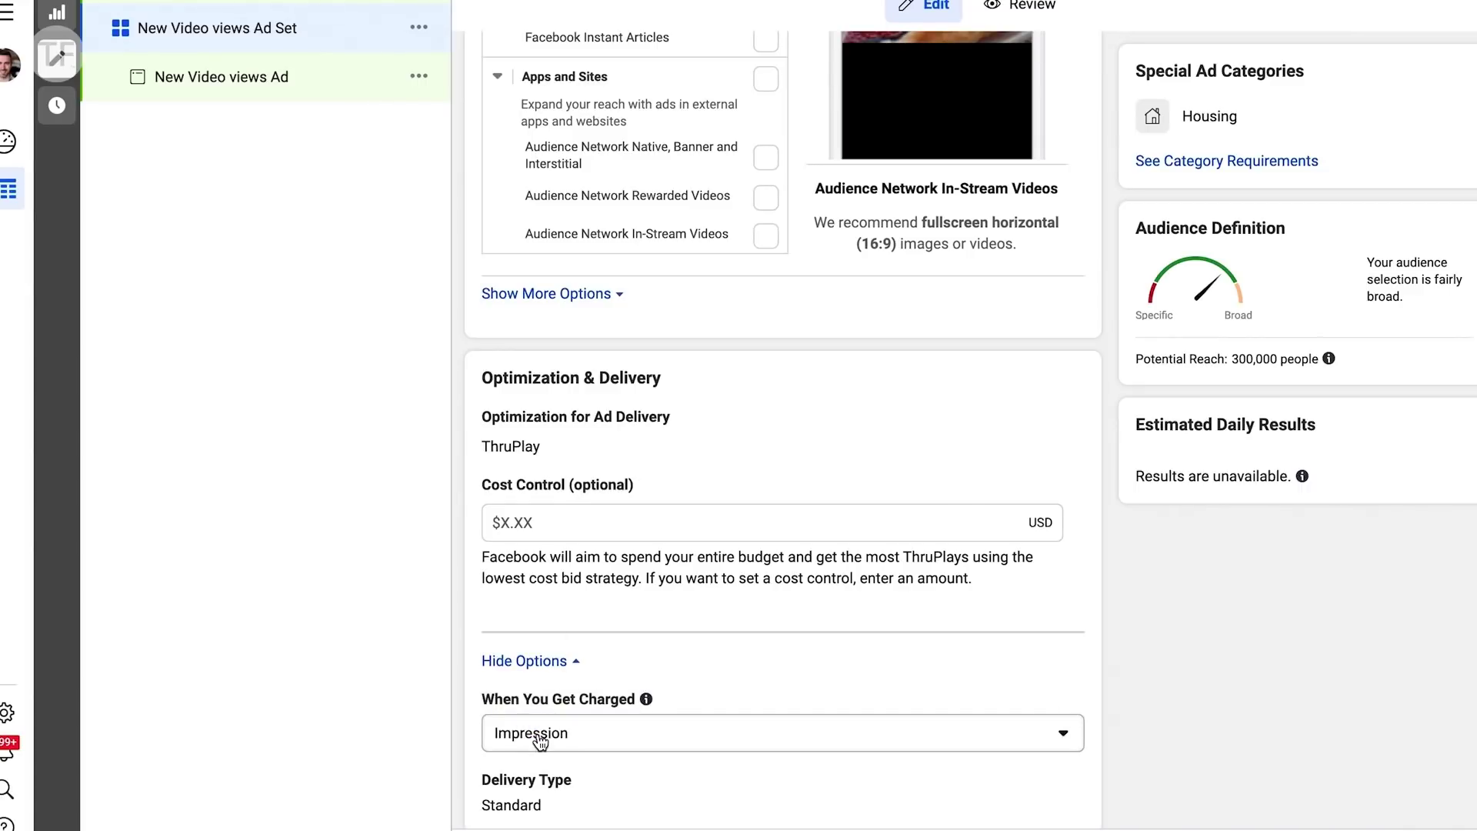
{"action": "left_click", "coordinate": [630, 740]}
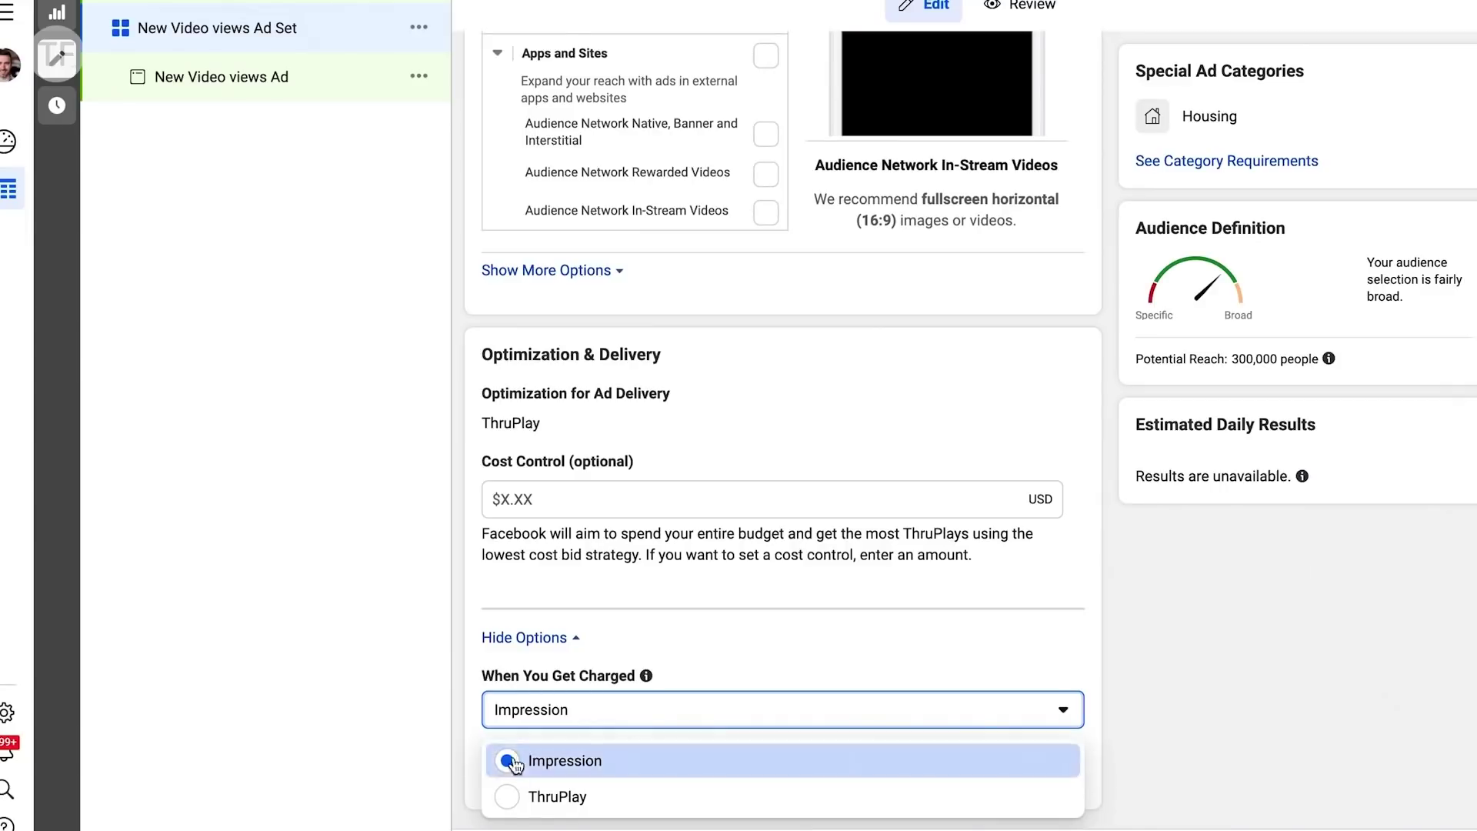
{"action": "left_click", "coordinate": [510, 800]}
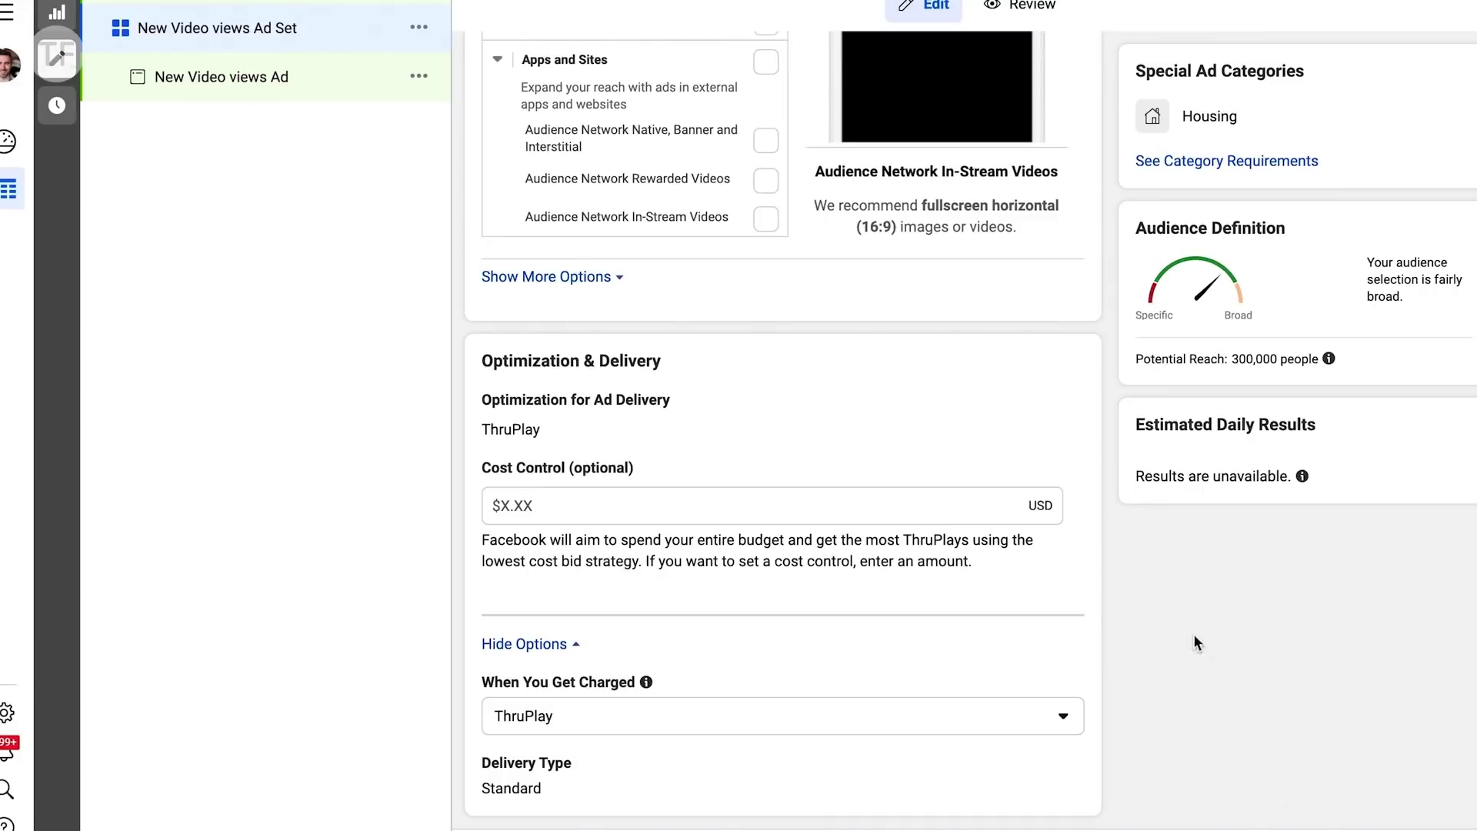
Switch to the New Video views Ad and set its Ad Setup to Use Existing Post
{"action": "left_click", "coordinate": [222, 76]}
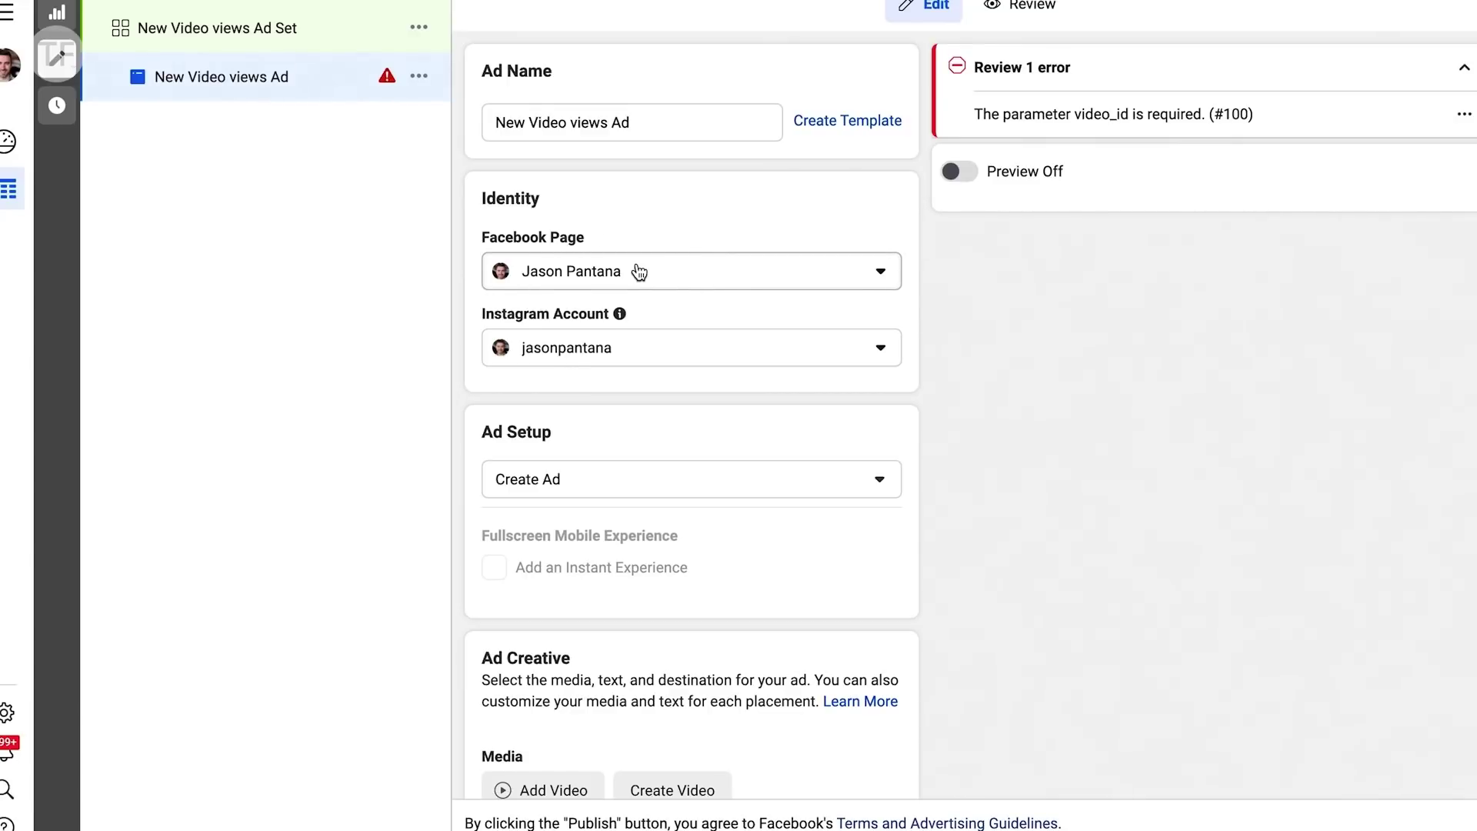
{"action": "scroll", "coordinate": [639, 271], "scroll_direction": "down", "scroll_amount": 2}
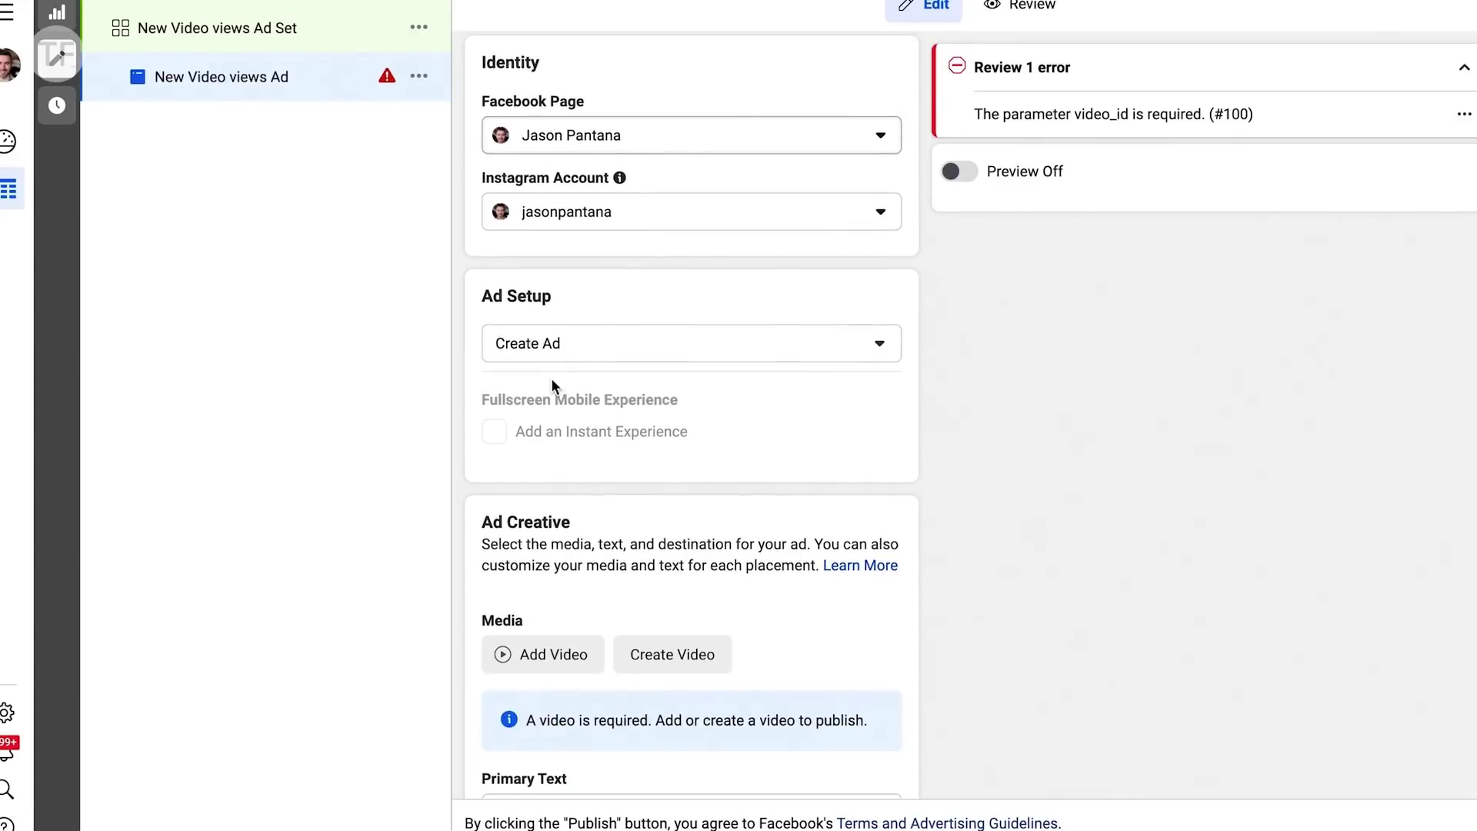
{"action": "left_click", "coordinate": [594, 344]}
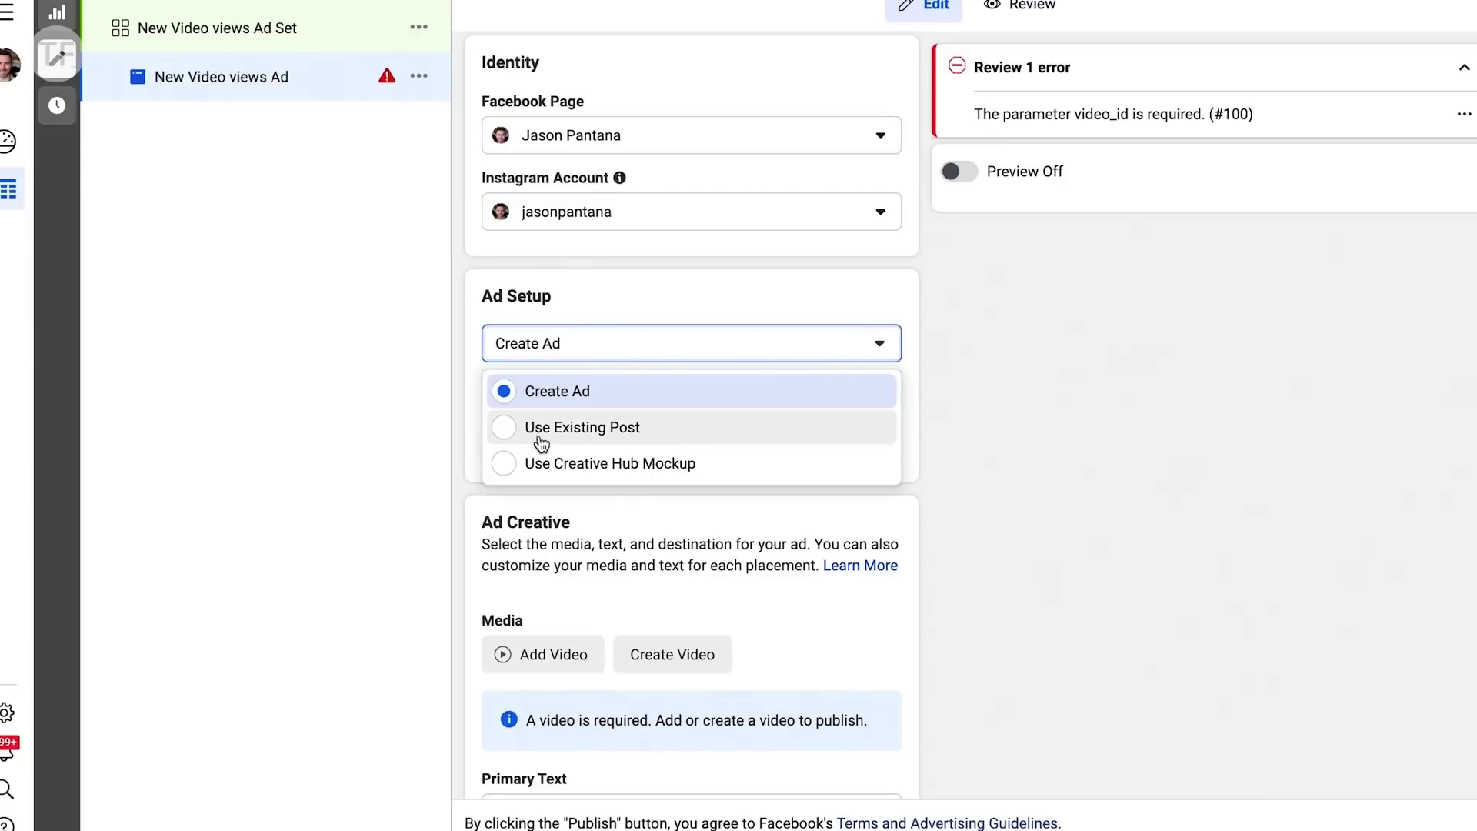
{"action": "left_click", "coordinate": [504, 431]}
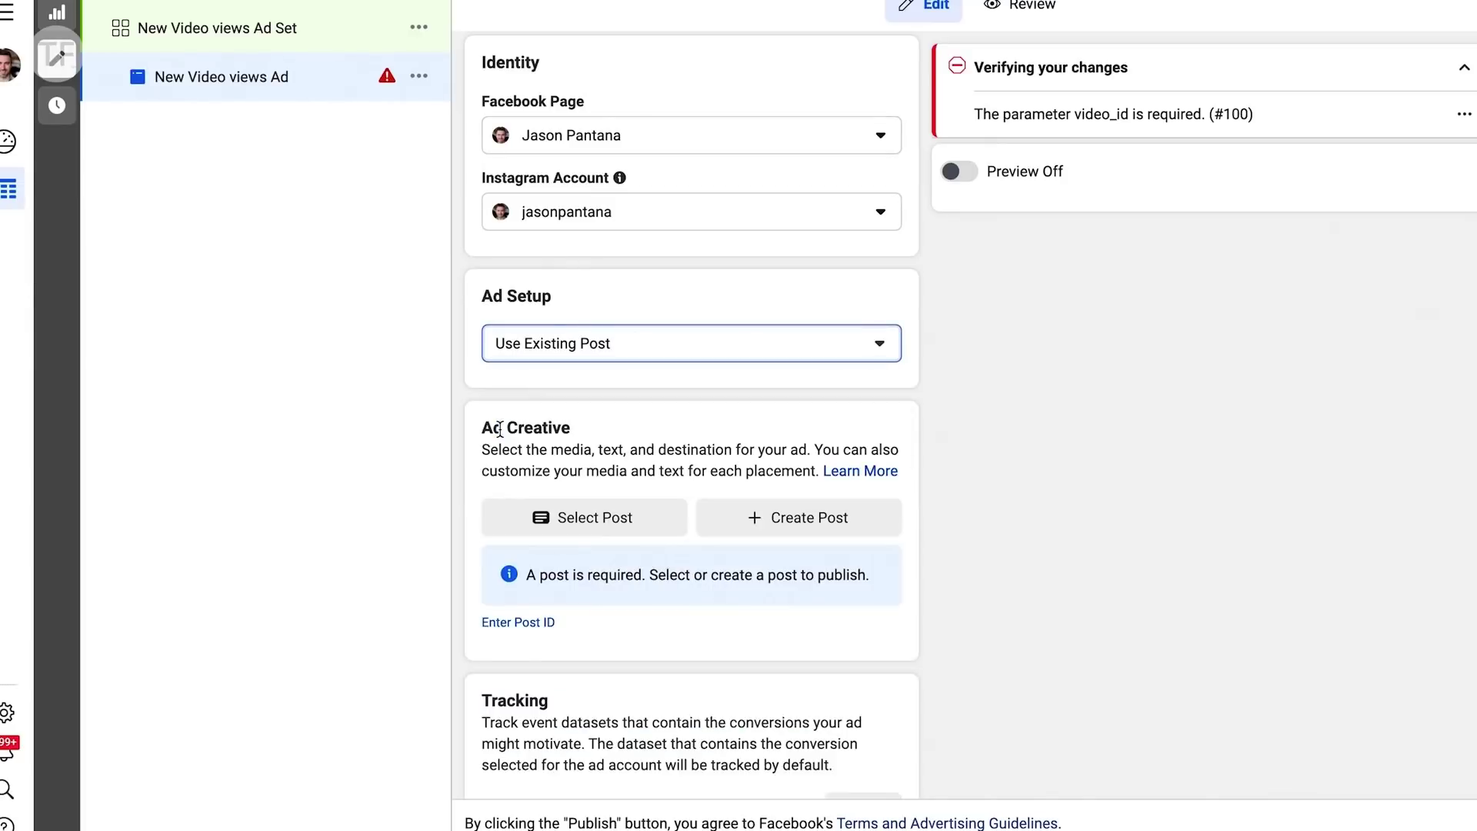
{"action": "scroll", "coordinate": [596, 400], "scroll_direction": "down", "scroll_amount": 2}
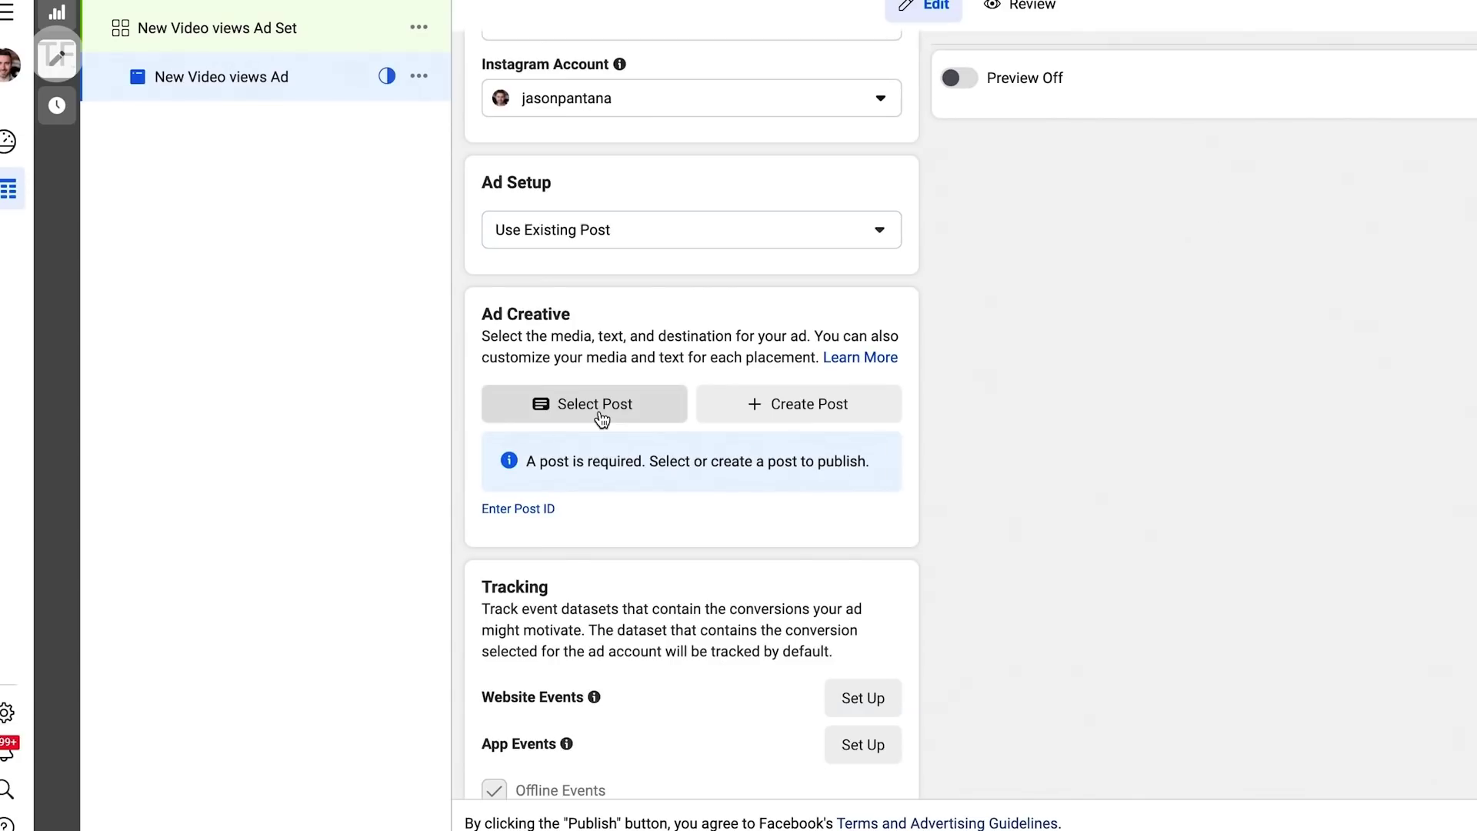
{"action": "left_click", "coordinate": [600, 408]}
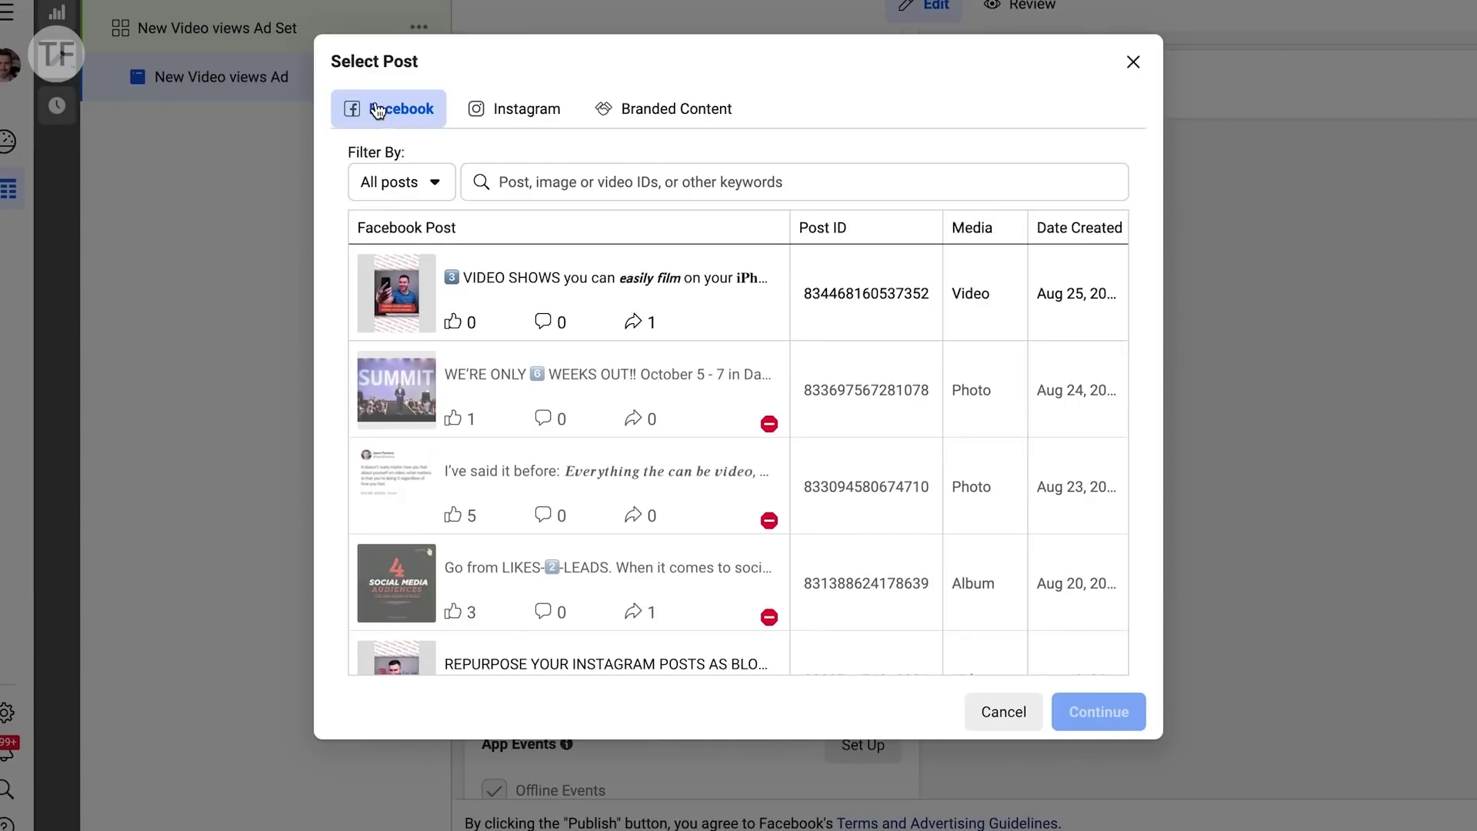
Choose the 'Three Video Ideas Using Your Phone' post, then reopen the post list to change it
{"action": "left_click", "coordinate": [557, 300]}
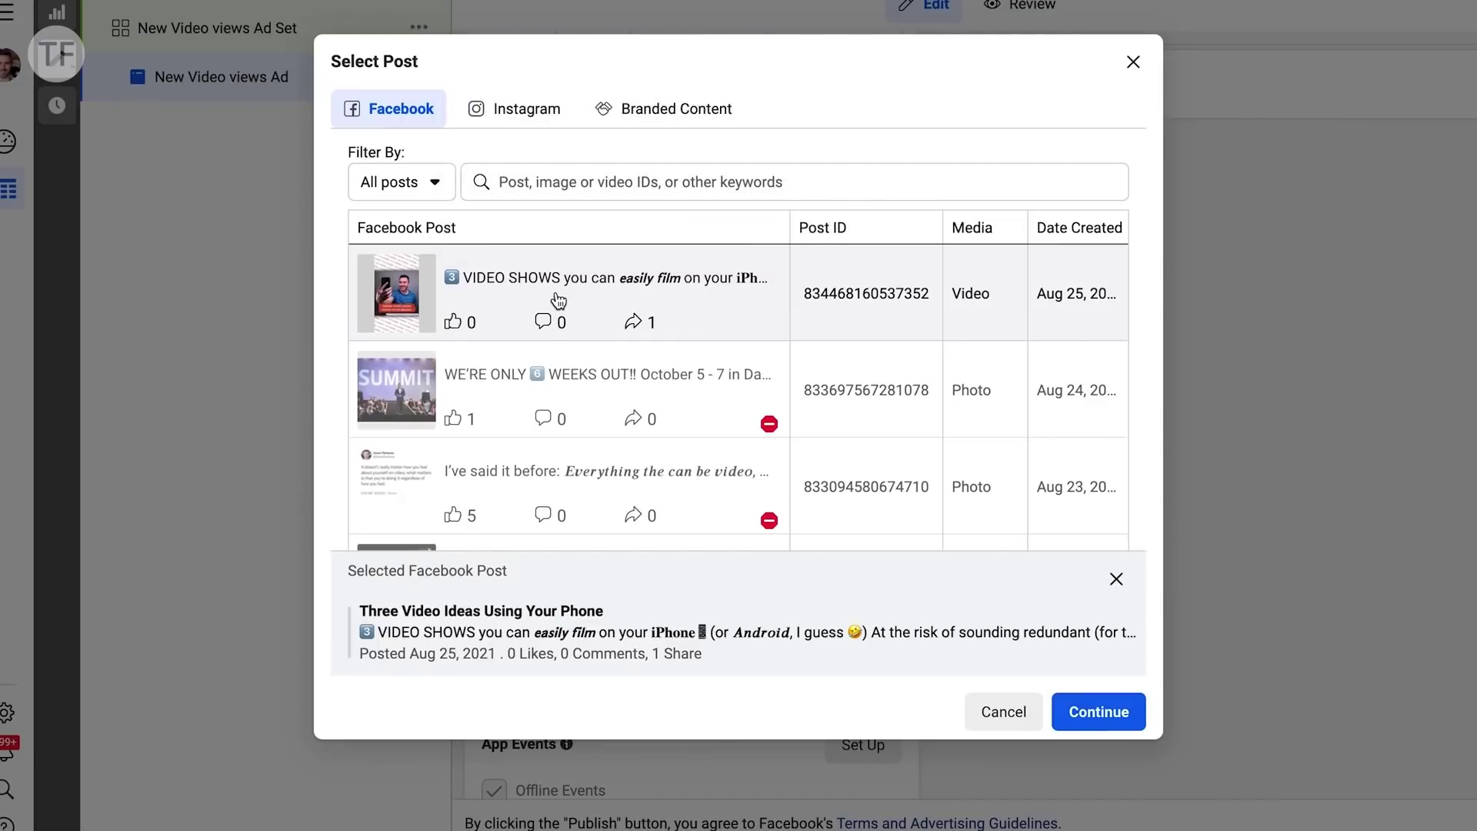
{"action": "left_click", "coordinate": [1108, 714]}
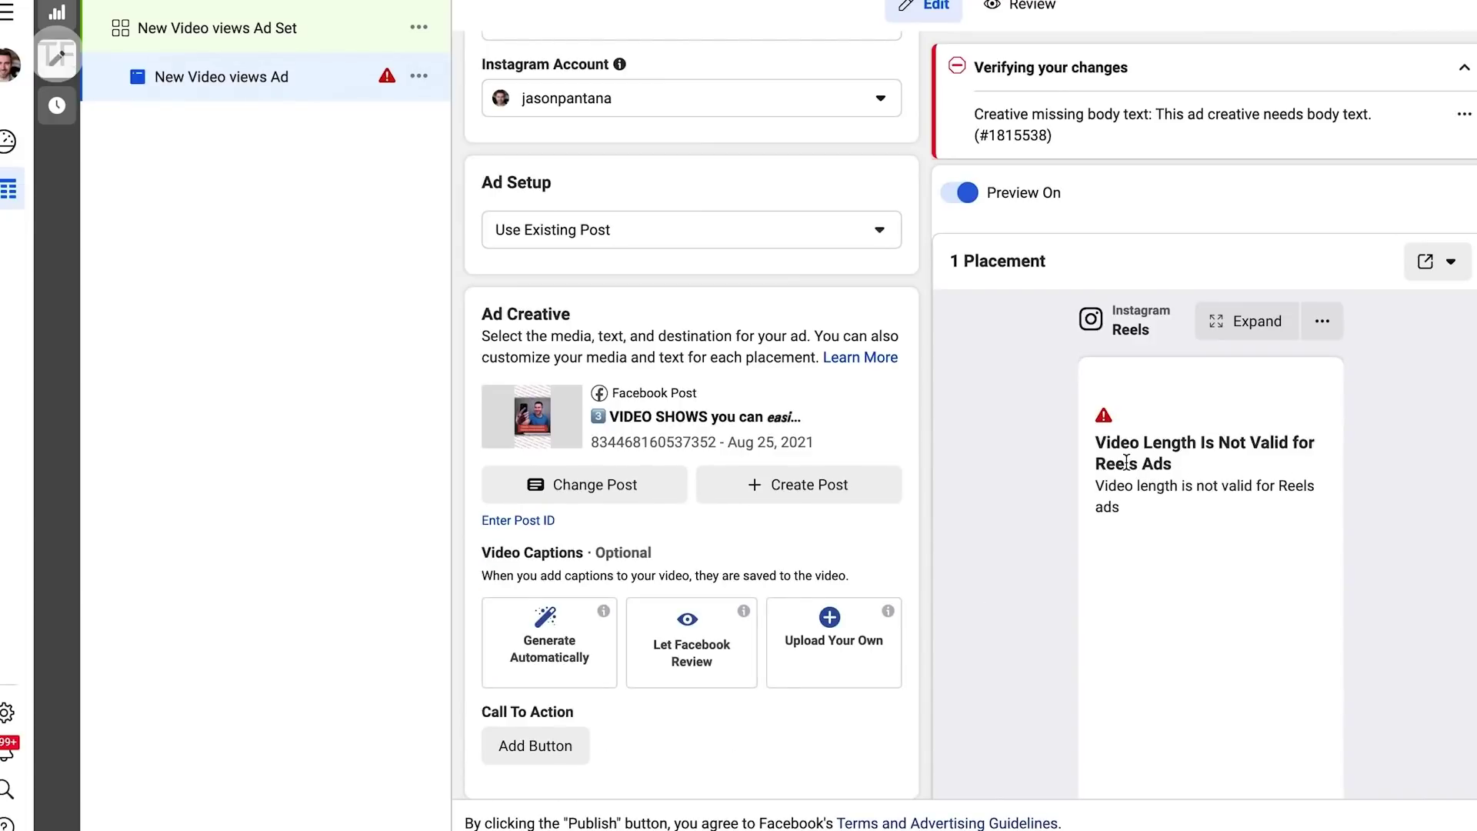
{"action": "left_click", "coordinate": [632, 491]}
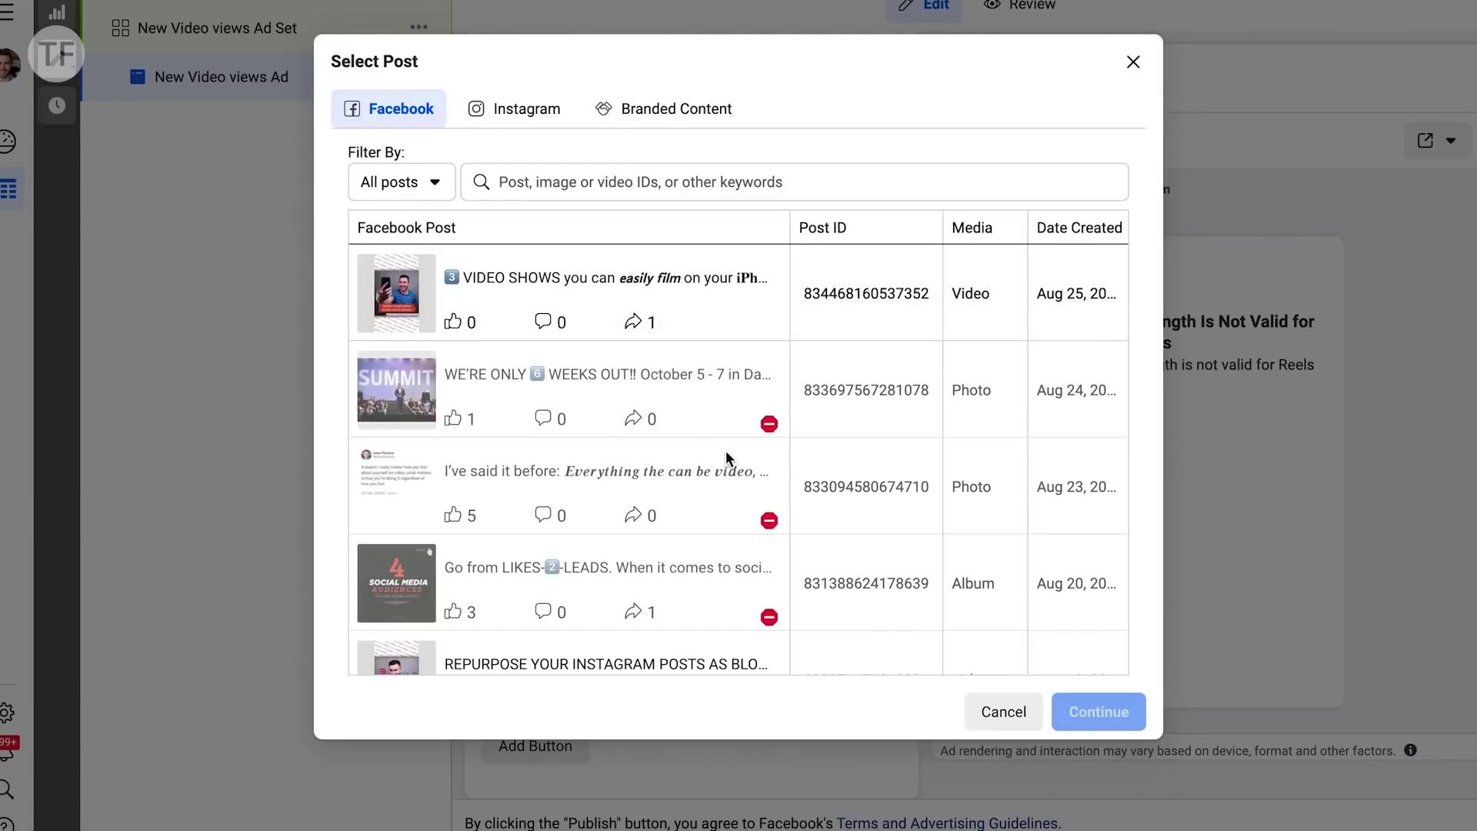
{"action": "scroll", "coordinate": [750, 482], "scroll_direction": "down", "scroll_amount": 5}
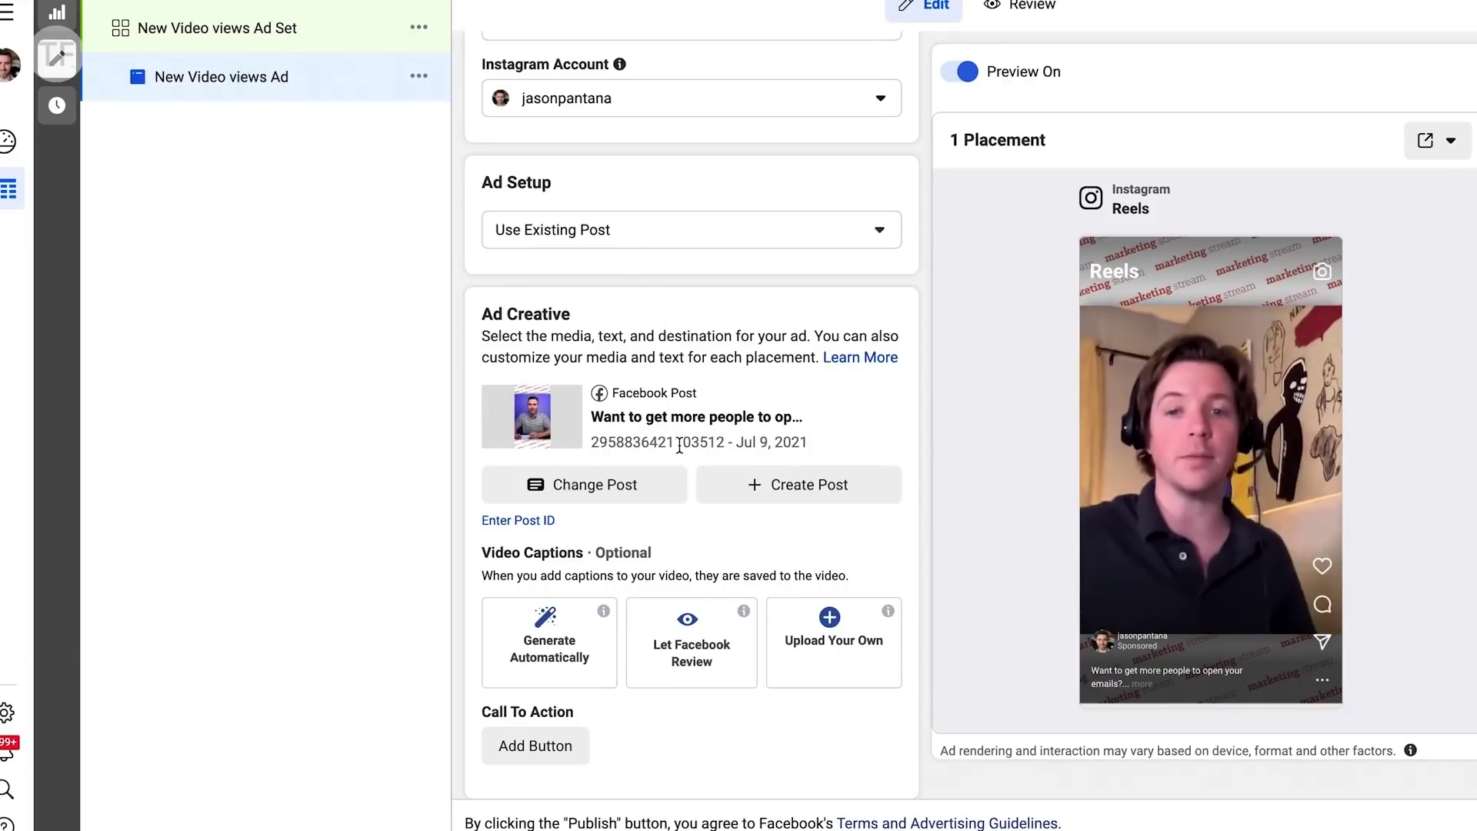
{"action": "scroll", "coordinate": [679, 445], "scroll_direction": "down", "scroll_amount": 2}
{"action": "scroll", "coordinate": [679, 444], "scroll_direction": "down", "scroll_amount": 1}
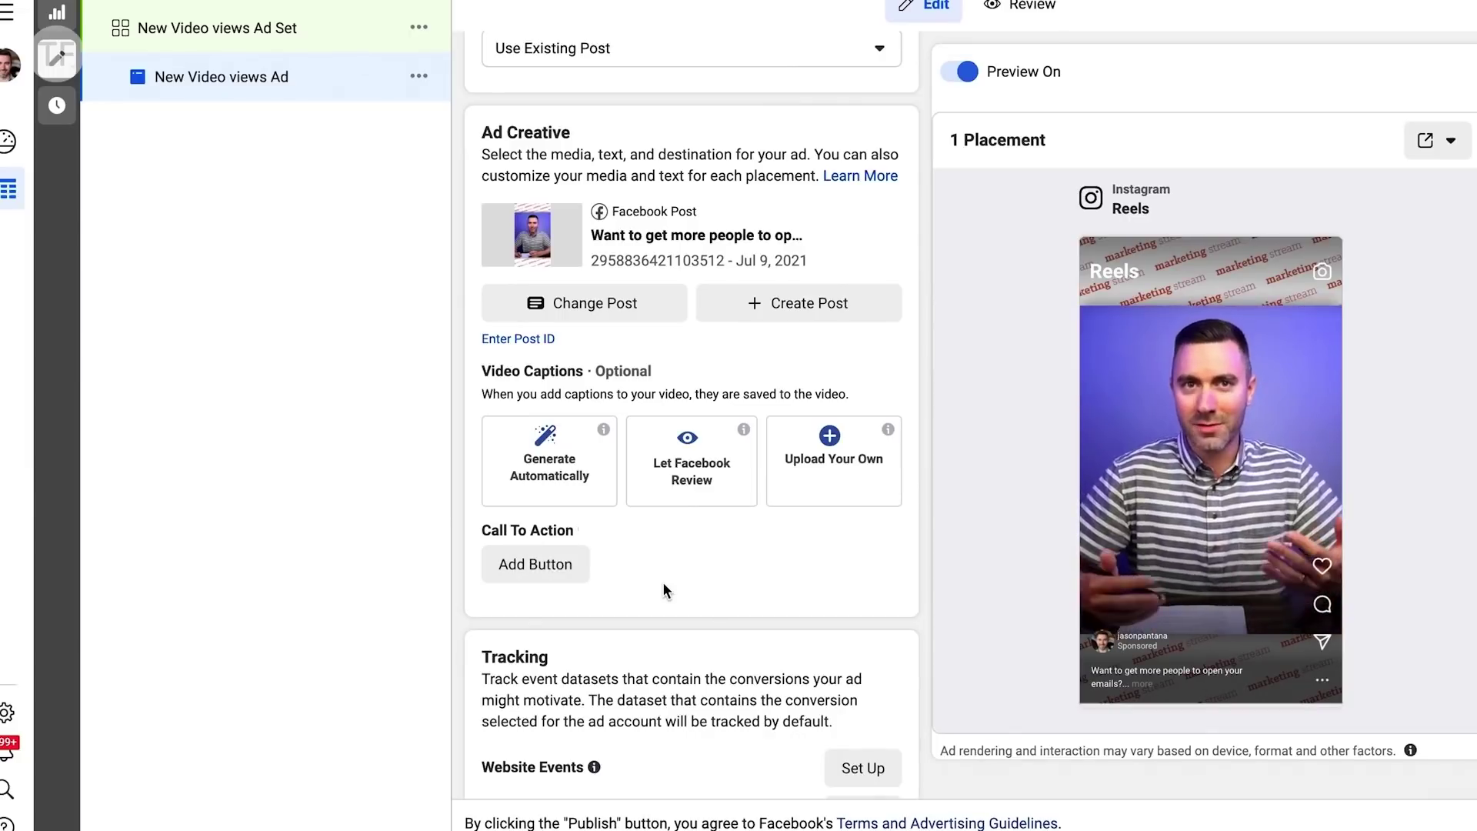
{"action": "scroll", "coordinate": [663, 582], "scroll_direction": "down", "scroll_amount": 2}
{"action": "scroll", "coordinate": [663, 587], "scroll_direction": "down", "scroll_amount": 2}
{"action": "scroll", "coordinate": [663, 586], "scroll_direction": "up", "scroll_amount": 3}
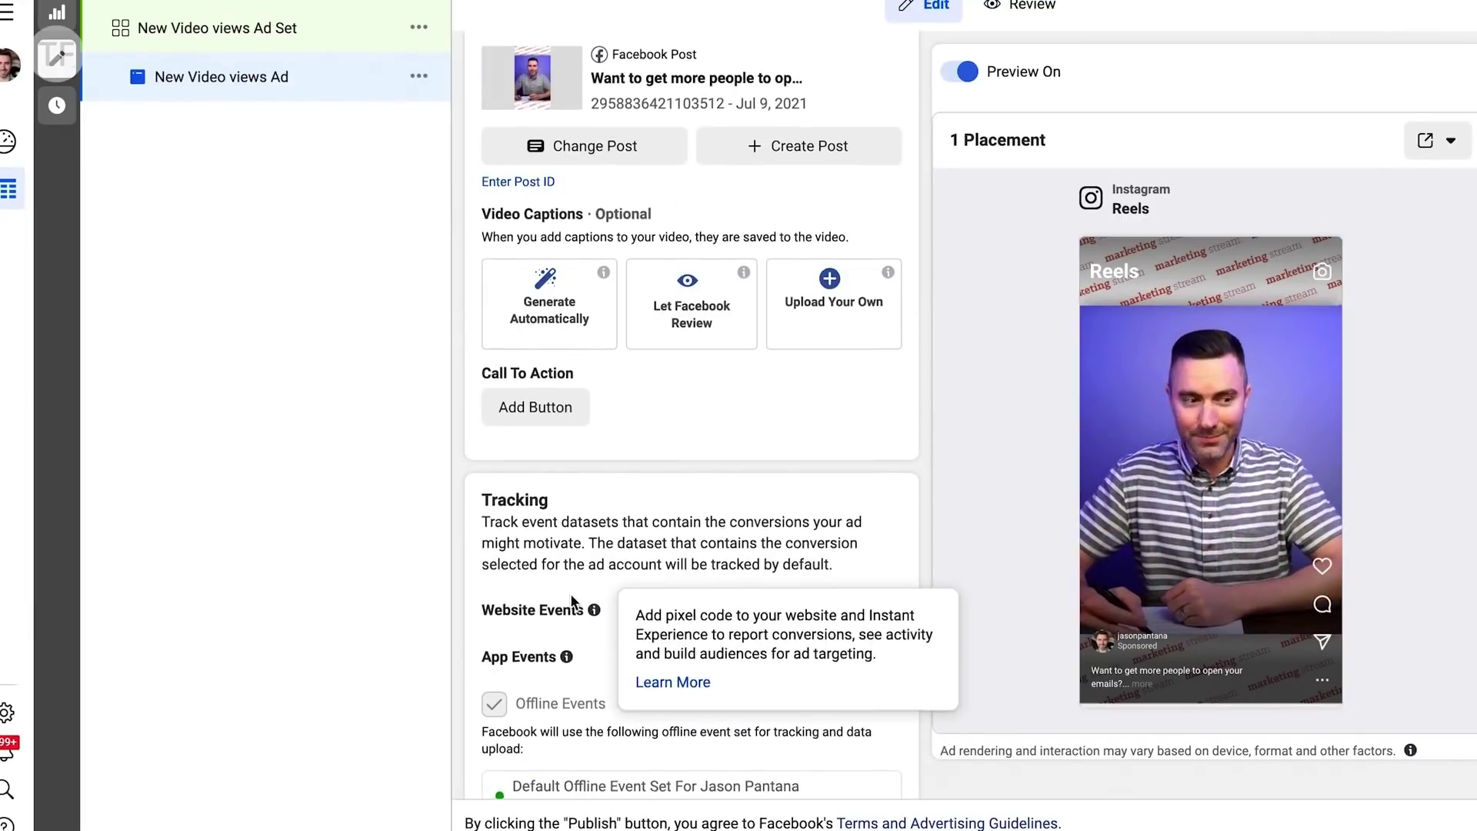
{"action": "scroll", "coordinate": [570, 593], "scroll_direction": "down", "scroll_amount": 2}
{"action": "scroll", "coordinate": [570, 593], "scroll_direction": "up", "scroll_amount": 4}
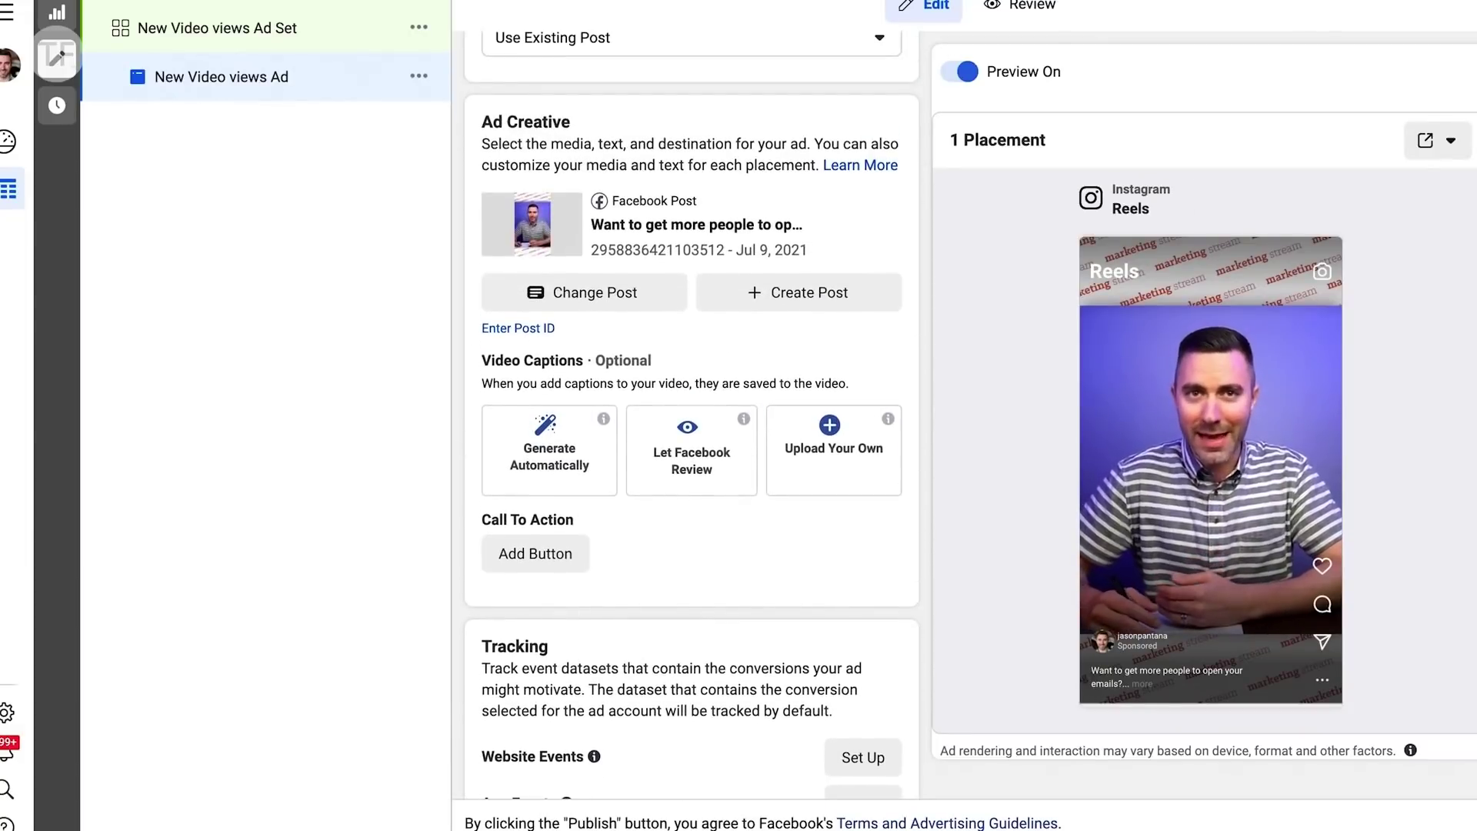